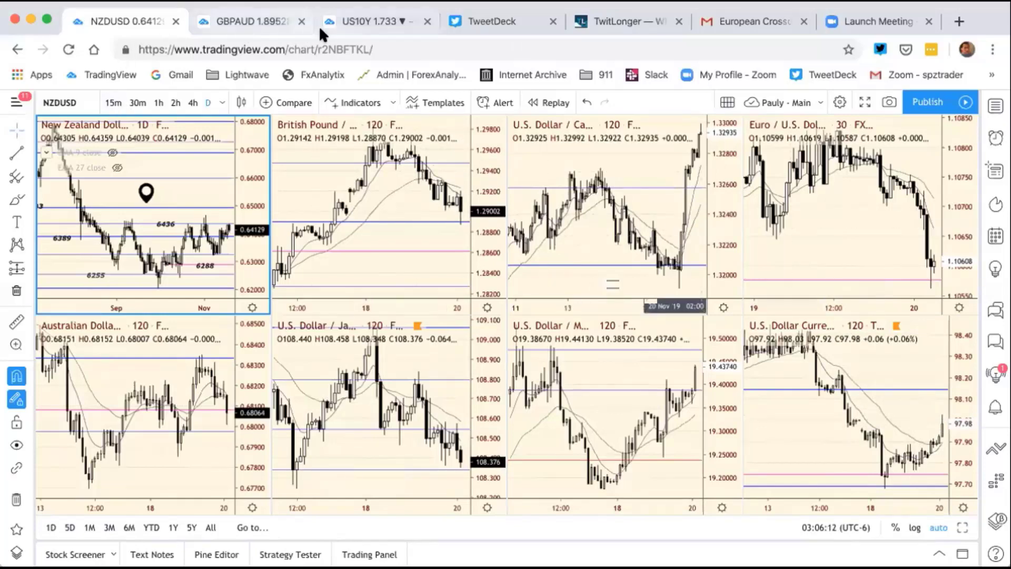
Step: Show the six-chart layout of US10Y, Bund, S&P 500, Dow, crude oil and gold
{"action": "left_click", "coordinate": [333, 22]}
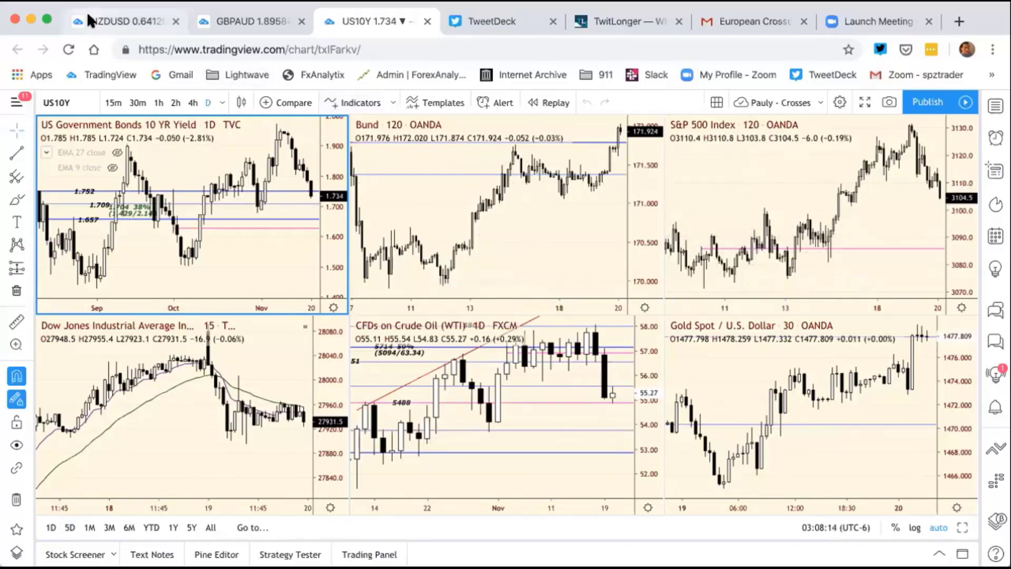
Step: Switch to the NZDUSD-led eight-chart FX grid and close the Launch Meeting Zoom tab
{"action": "left_click", "coordinate": [105, 20]}
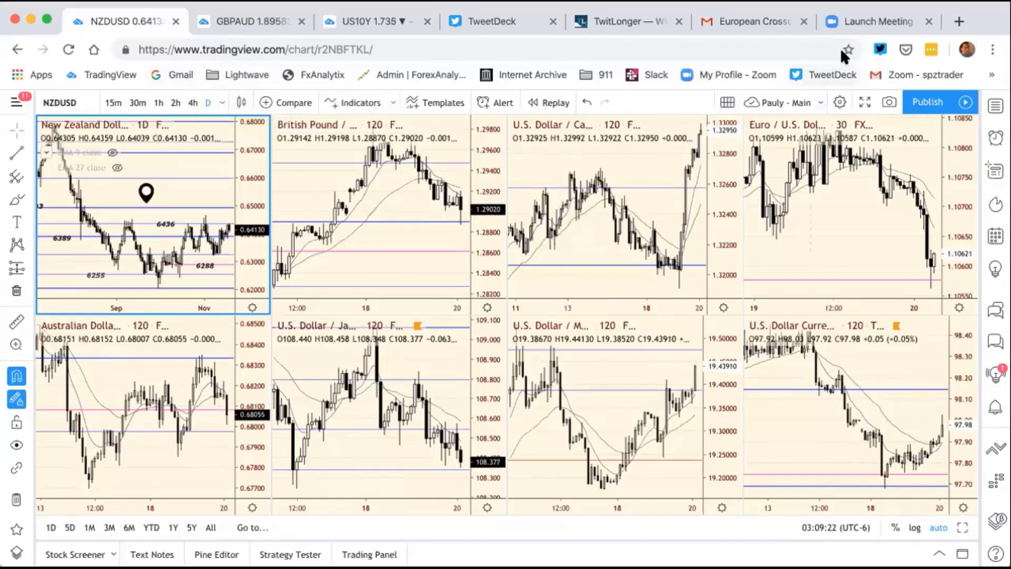
{"action": "left_click", "coordinate": [929, 22]}
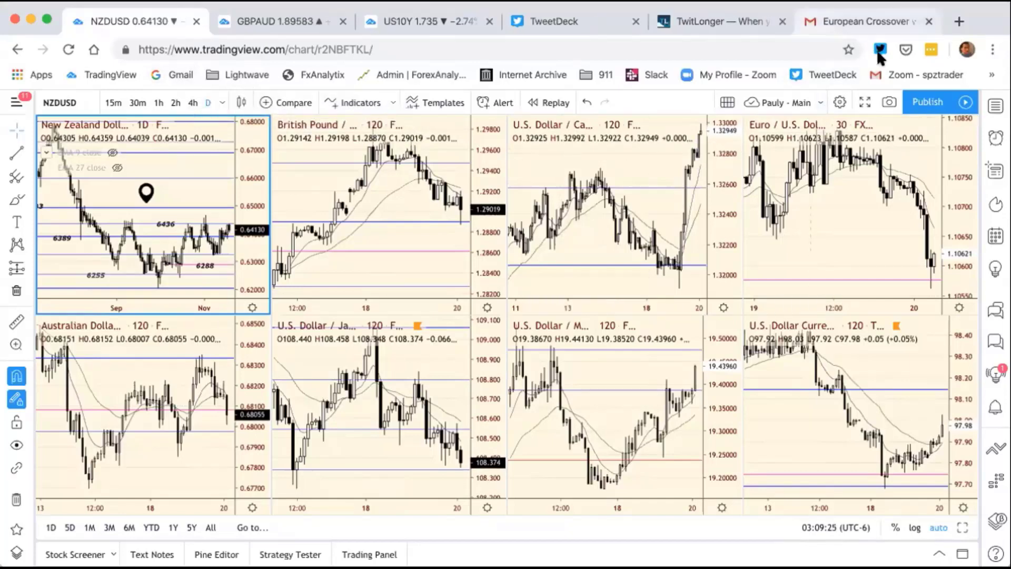
Step: Bring up the TwitLonger post with Reuters' 'Dollar rises as U.S.-China relations worsen' article
{"action": "left_click", "coordinate": [706, 21]}
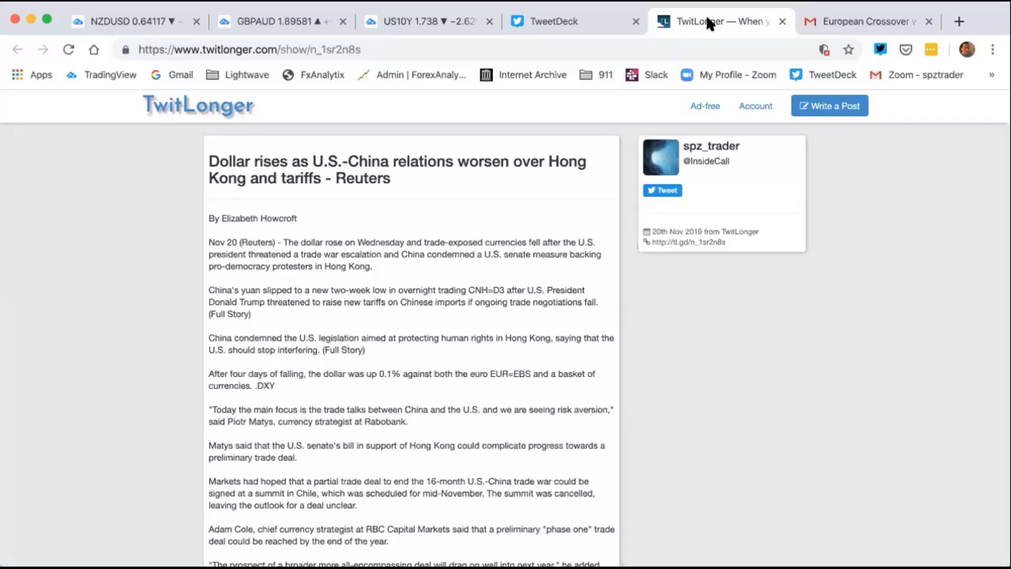
Step: Close the TweetDeck tab, leaving the Reuters dollar article open in TwitLonger
{"action": "scroll", "coordinate": [530, 194], "scroll_direction": "down", "scroll_amount": 5}
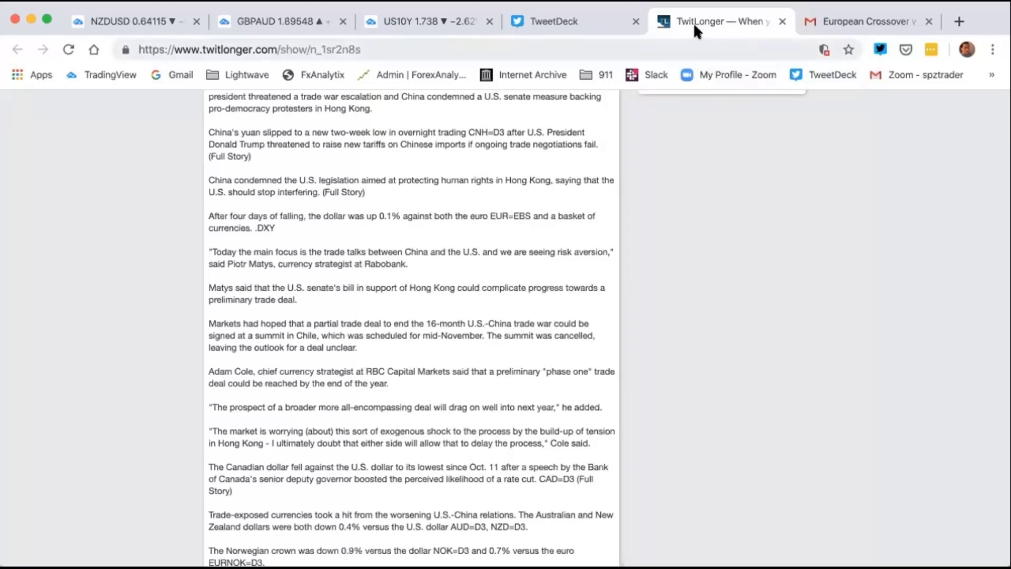
{"action": "left_click", "coordinate": [636, 21]}
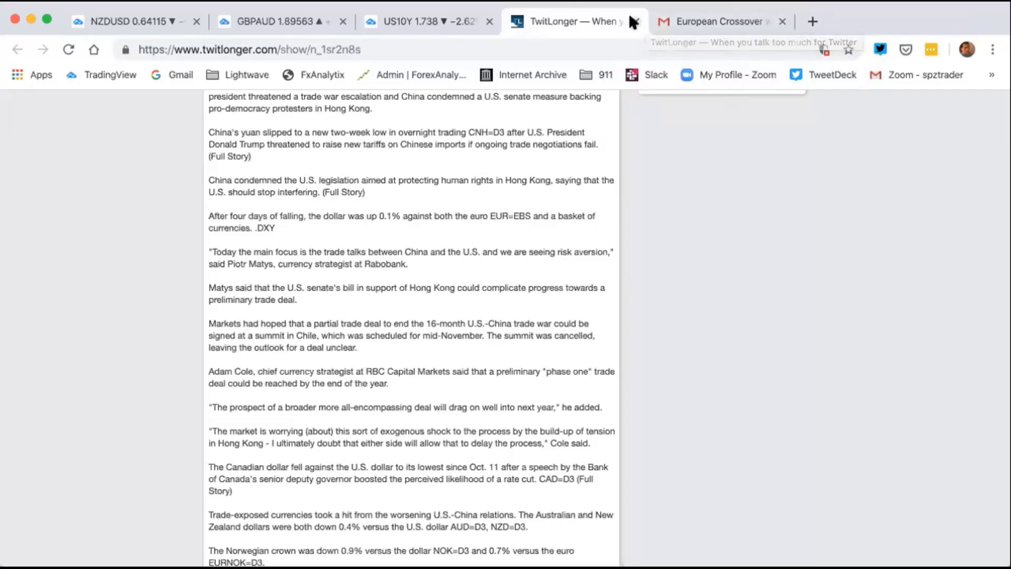
Step: Load EURUSD into the top-left daily chart of the FX grid in place of NZDUSD
{"action": "left_click", "coordinate": [121, 21]}
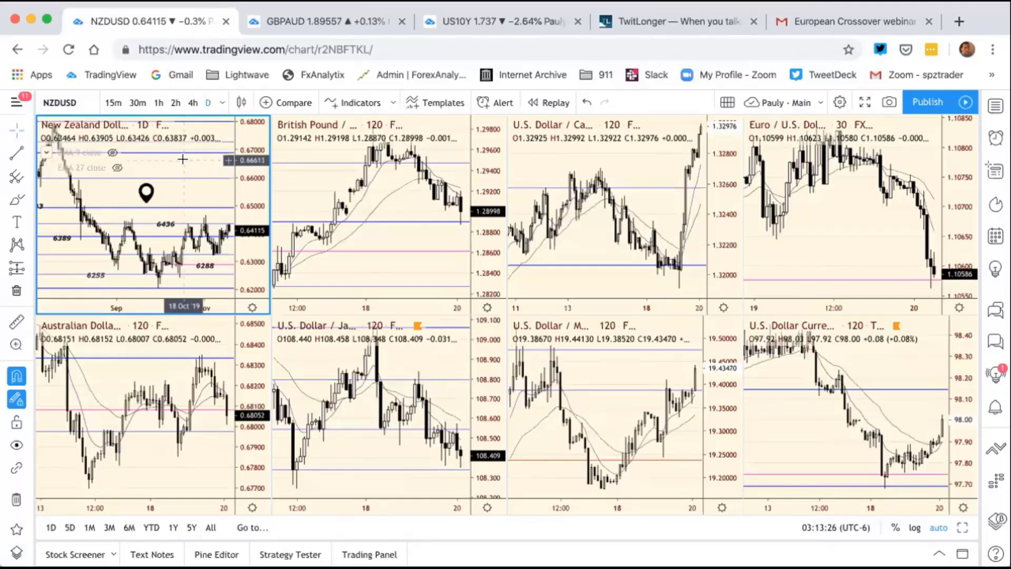
{"action": "type", "text": "EU"}
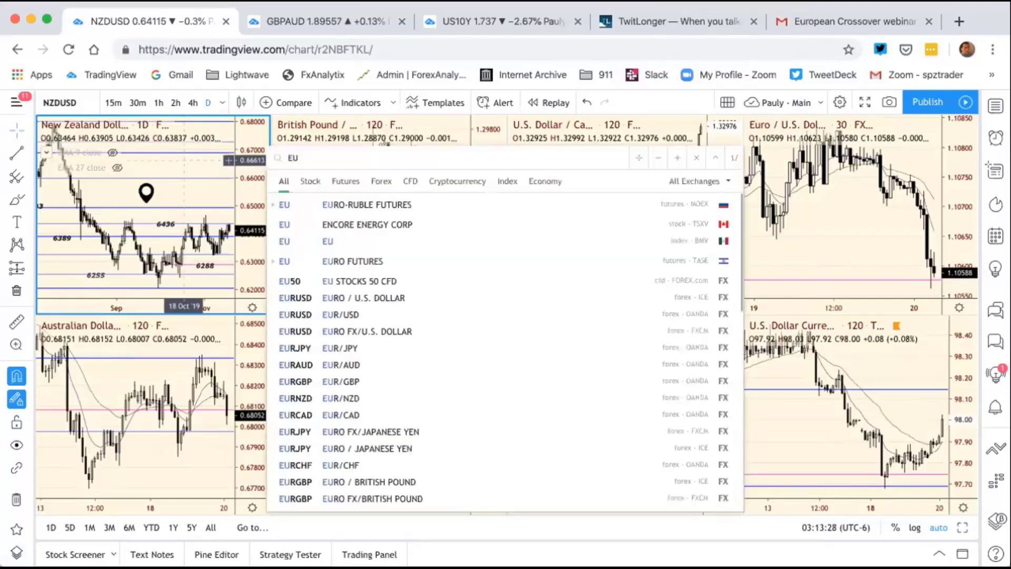
{"action": "type", "text": "RUSD"}
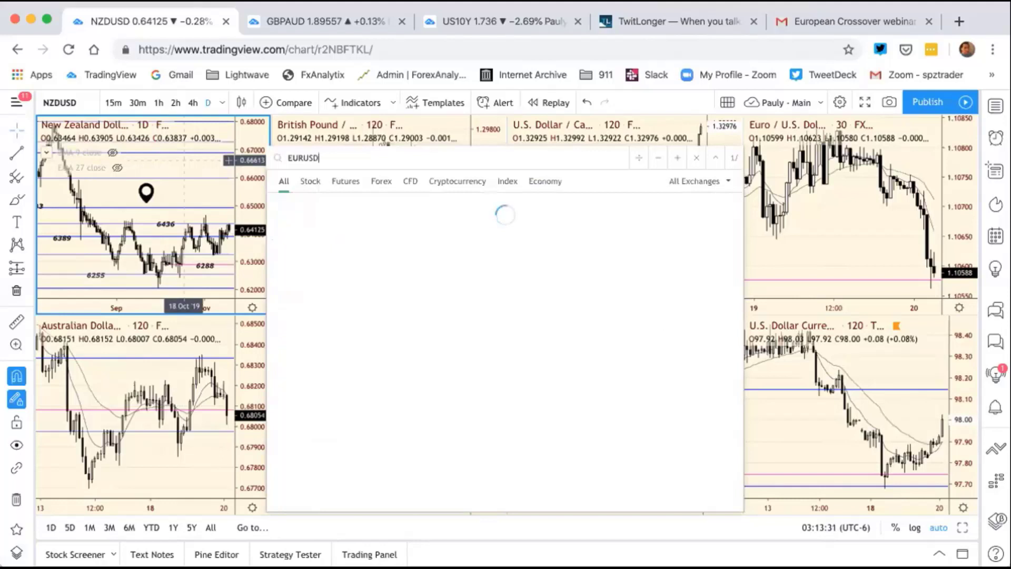
{"action": "key", "text": "Return"}
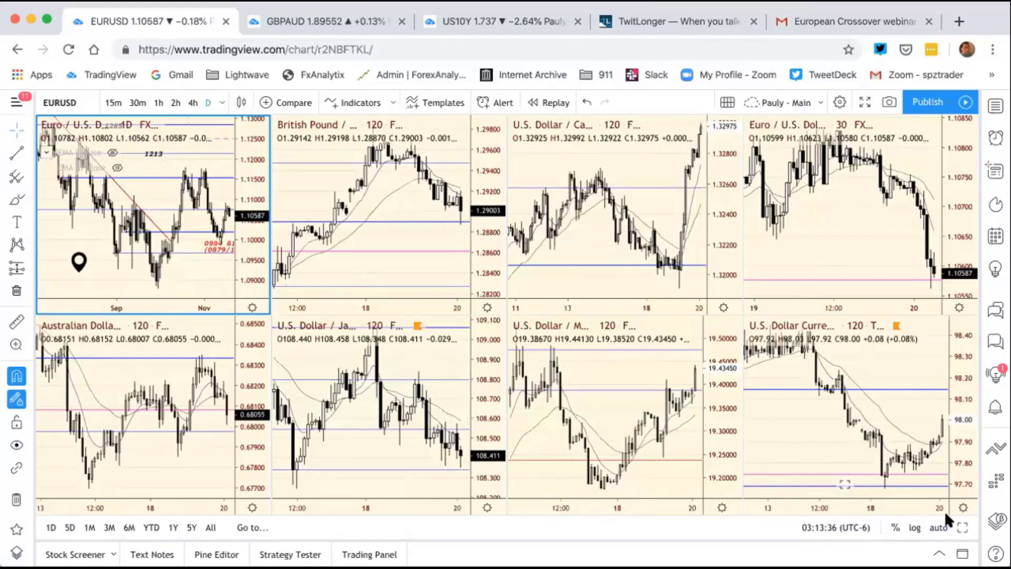
Step: Maximise the EURUSD daily chart, reset its view, and zoom into the September–November bars
{"action": "left_click", "coordinate": [955, 522]}
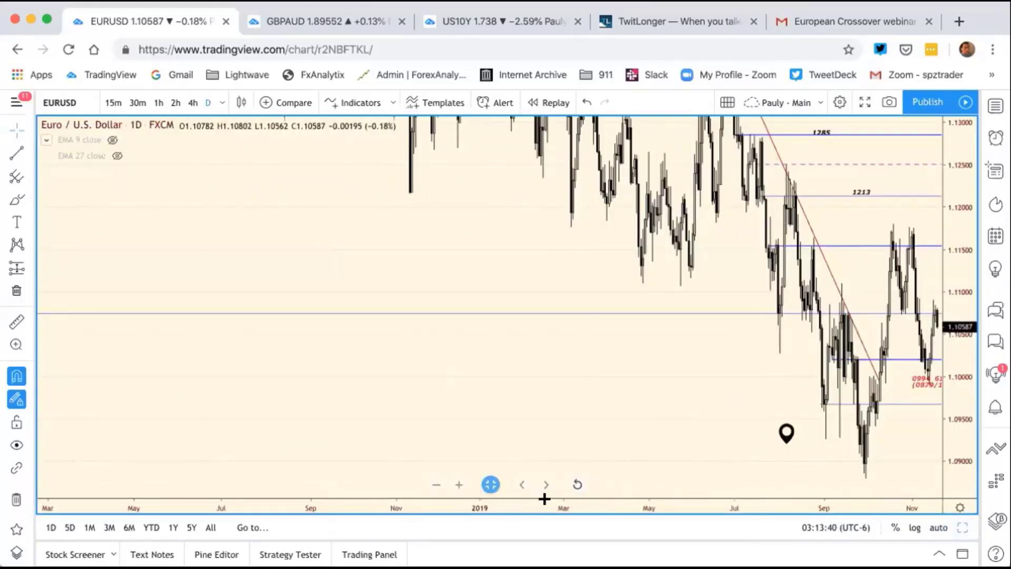
{"action": "left_click", "coordinate": [577, 484]}
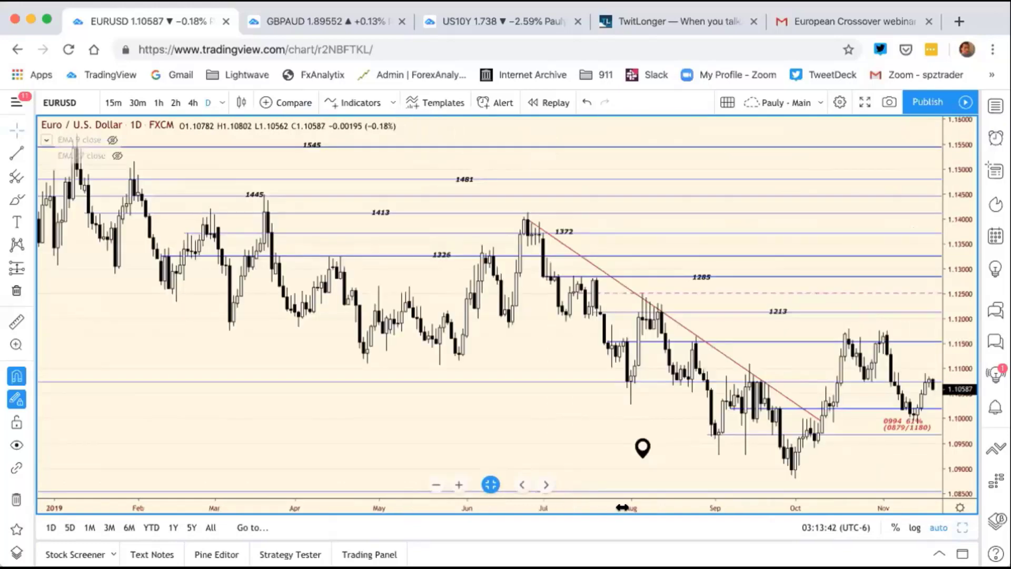
{"action": "scroll", "coordinate": [303, 454], "scroll_direction": "up", "scroll_amount": 2}
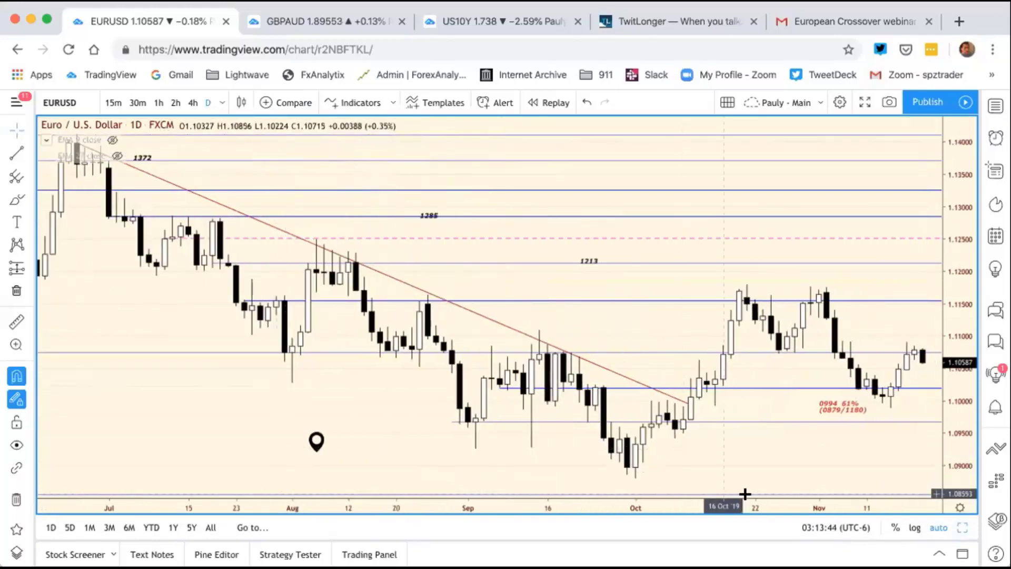
{"action": "scroll", "coordinate": [579, 477], "scroll_direction": "up", "scroll_amount": 3}
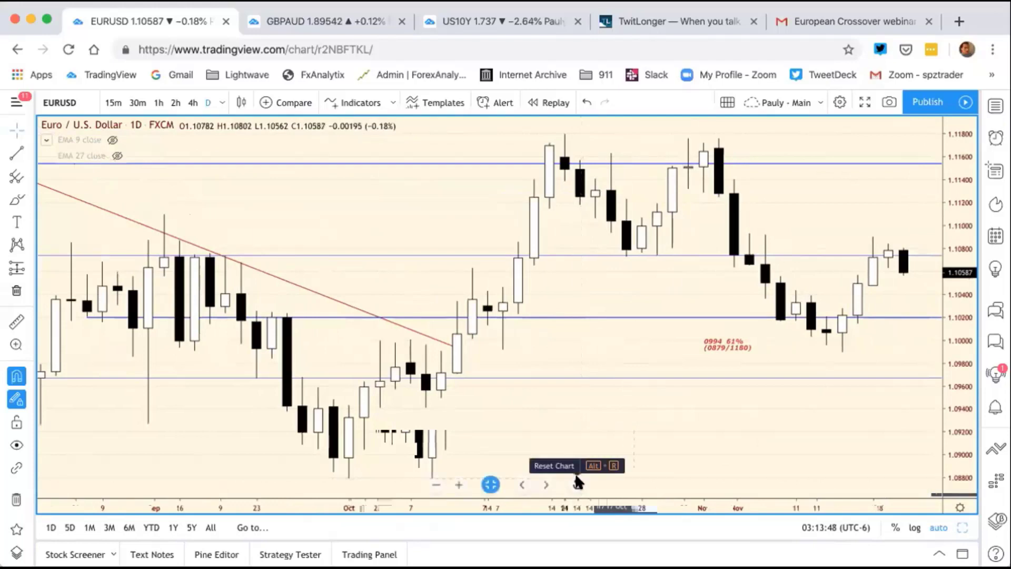
{"action": "scroll", "coordinate": [577, 482], "scroll_direction": "left", "scroll_amount": 10}
{"action": "scroll", "coordinate": [577, 481], "scroll_direction": "left", "scroll_amount": 3}
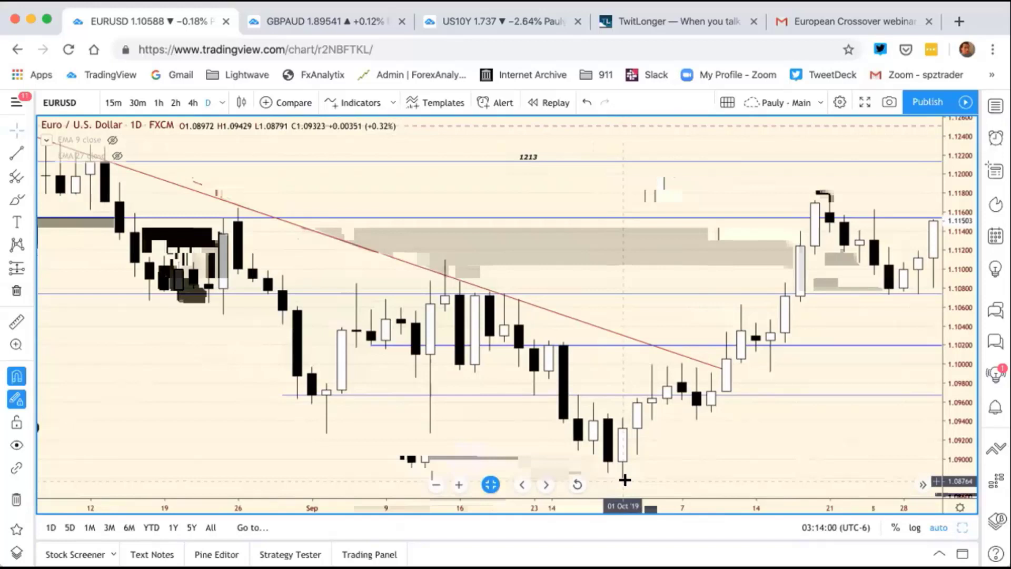
Step: Pan over the EURUSD Sep–Nov candles and dismiss the 'Your Chart Layout Was Changed' notice
{"action": "scroll", "coordinate": [624, 480], "scroll_direction": "down", "scroll_amount": 1}
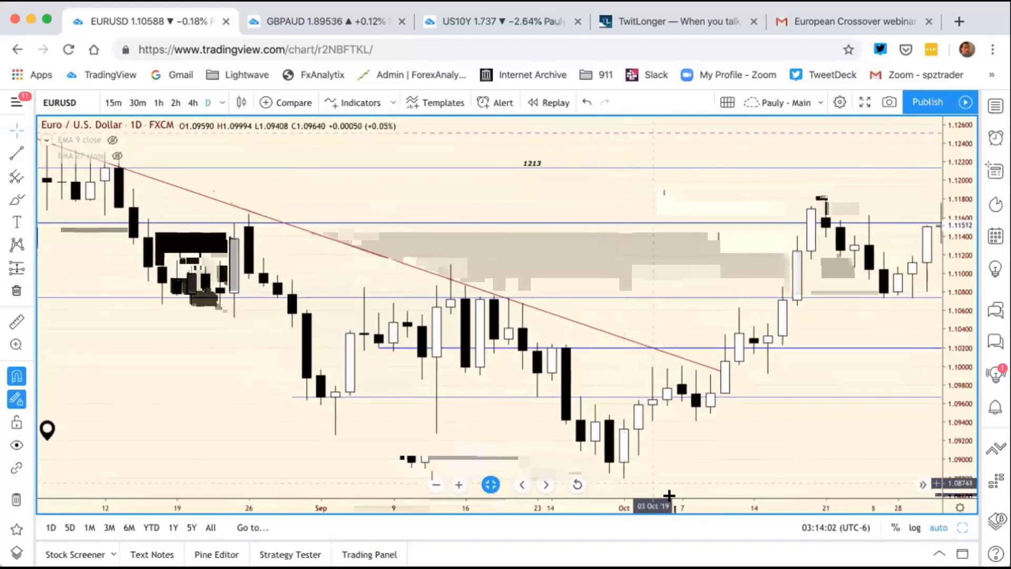
{"action": "scroll", "coordinate": [659, 492], "scroll_direction": "up", "scroll_amount": 1}
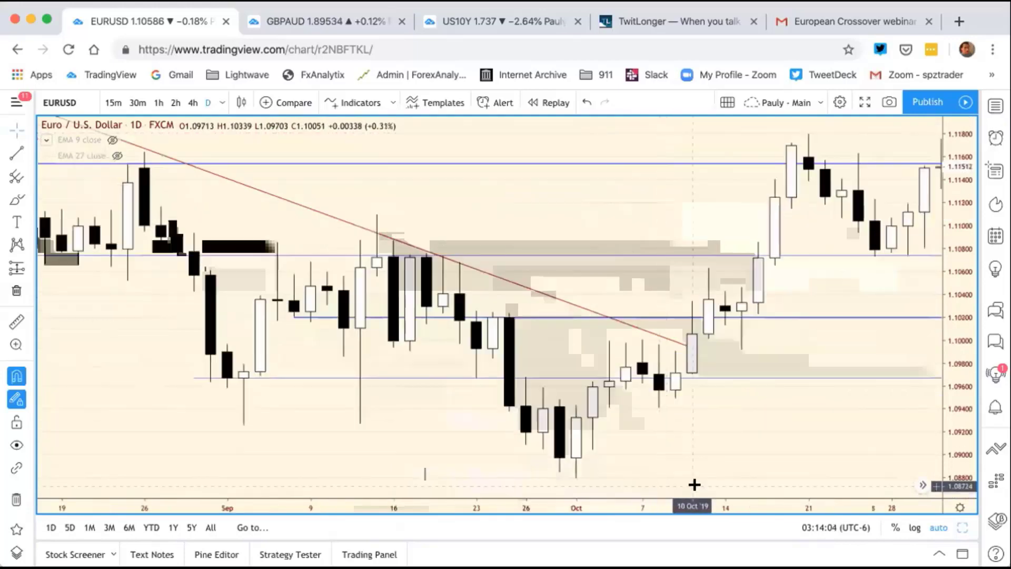
{"action": "left_click_drag", "start_coordinate": [724, 481], "coordinate": [412, 430]}
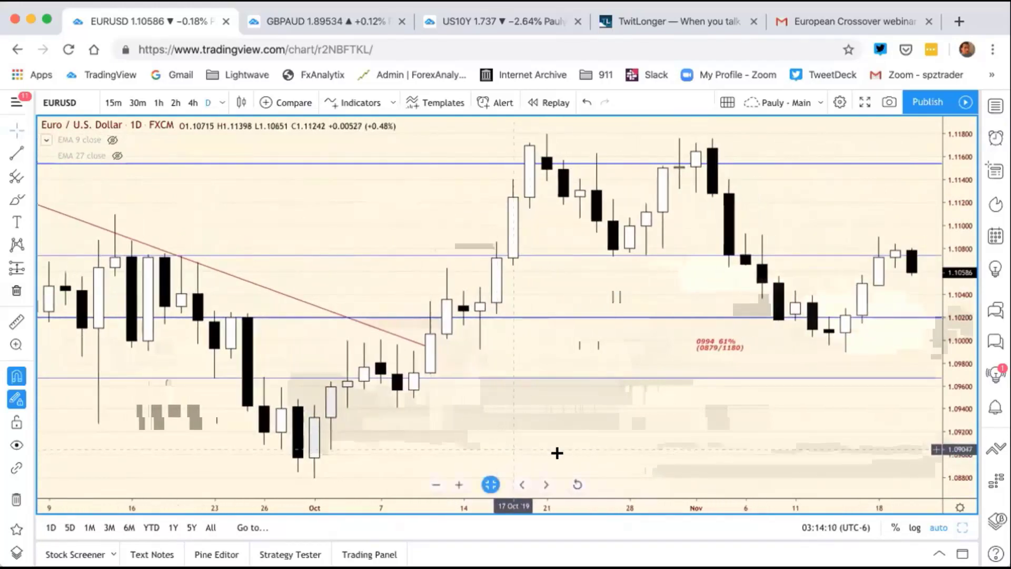
{"action": "scroll", "coordinate": [634, 467], "scroll_direction": "left", "scroll_amount": 3}
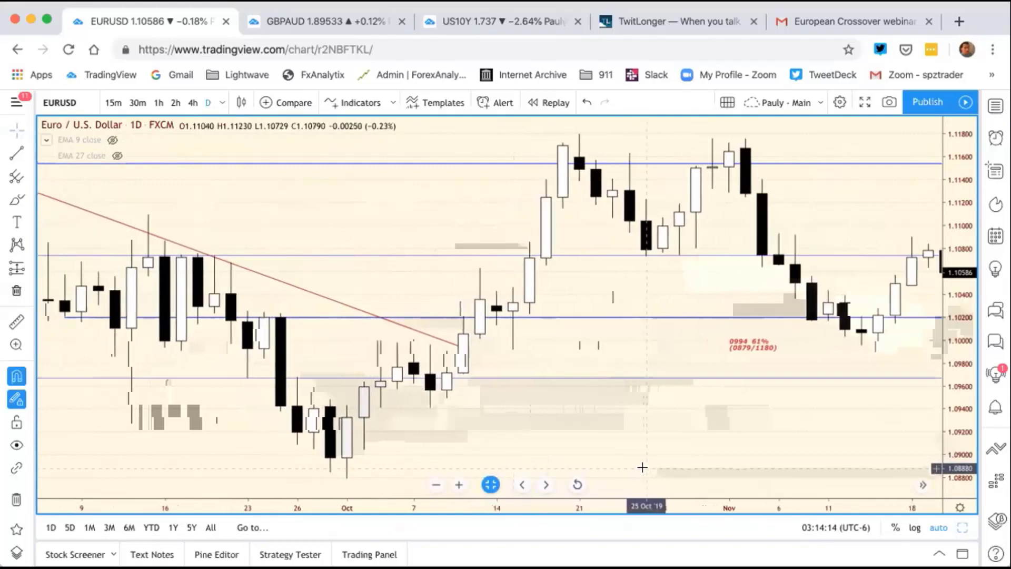
{"action": "scroll", "coordinate": [637, 465], "scroll_direction": "left", "scroll_amount": 3}
{"action": "scroll", "coordinate": [616, 461], "scroll_direction": "right", "scroll_amount": 5}
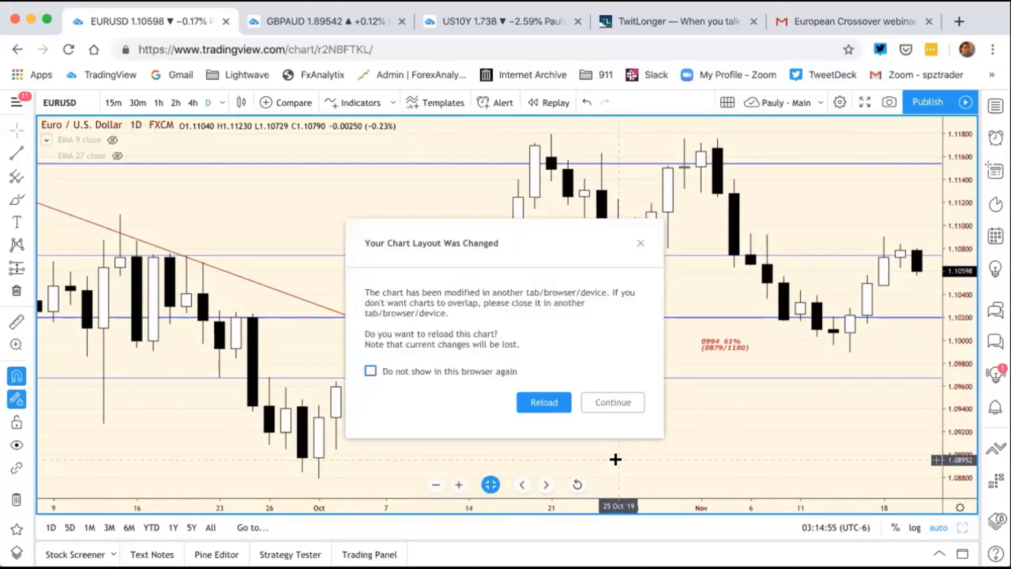
{"action": "left_click", "coordinate": [611, 402]}
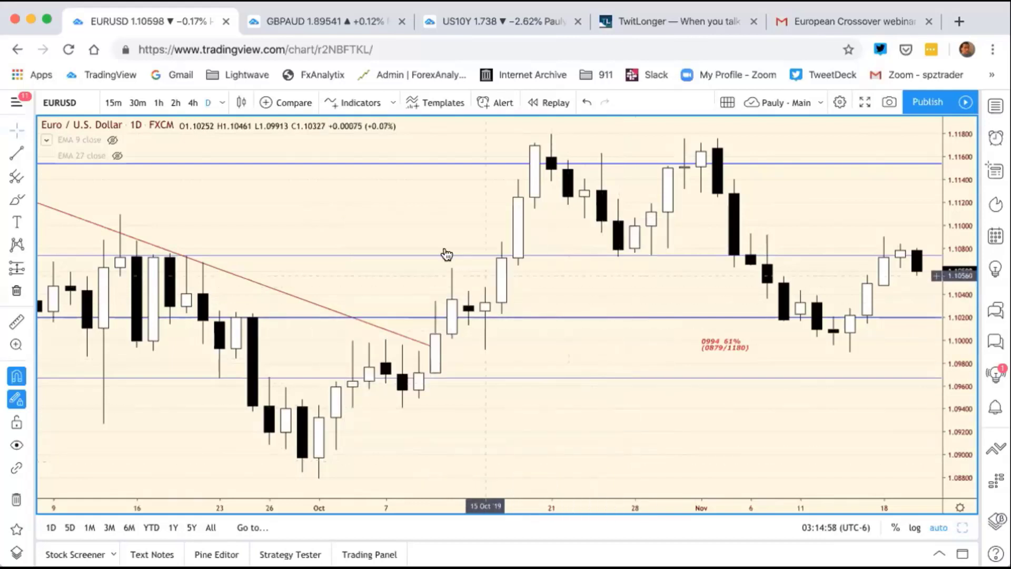
Step: Load the GBPUSD daily chart and rescale the time axis to review levels 3340 to 2602
{"action": "type", "text": "G"}
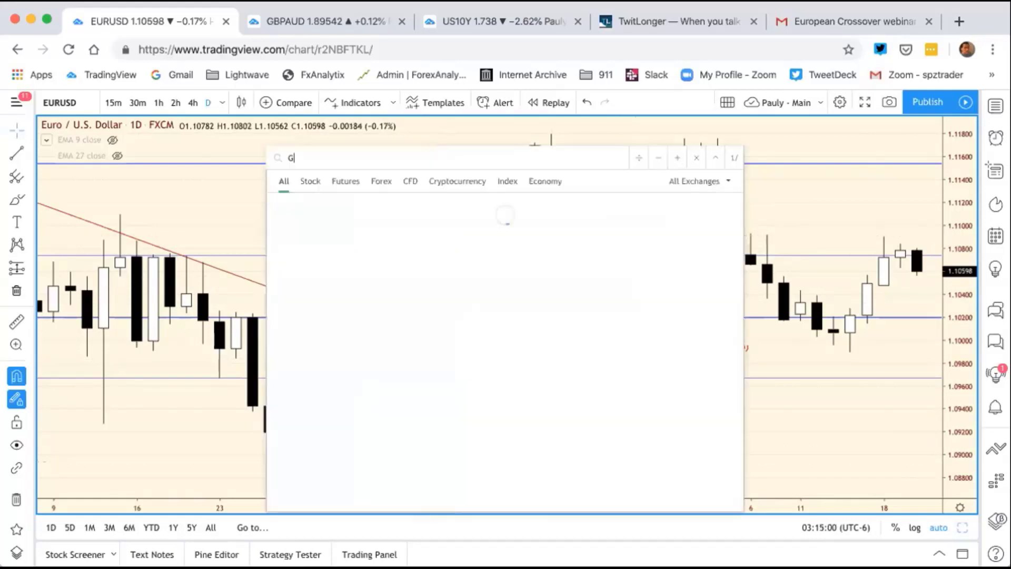
{"action": "type", "text": "BPUSD"}
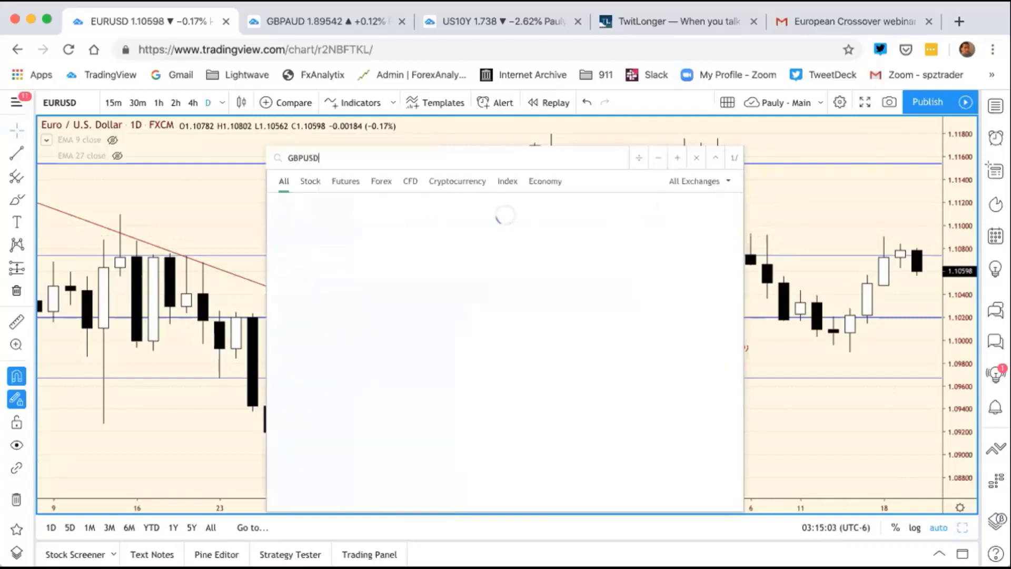
{"action": "key", "text": "Return"}
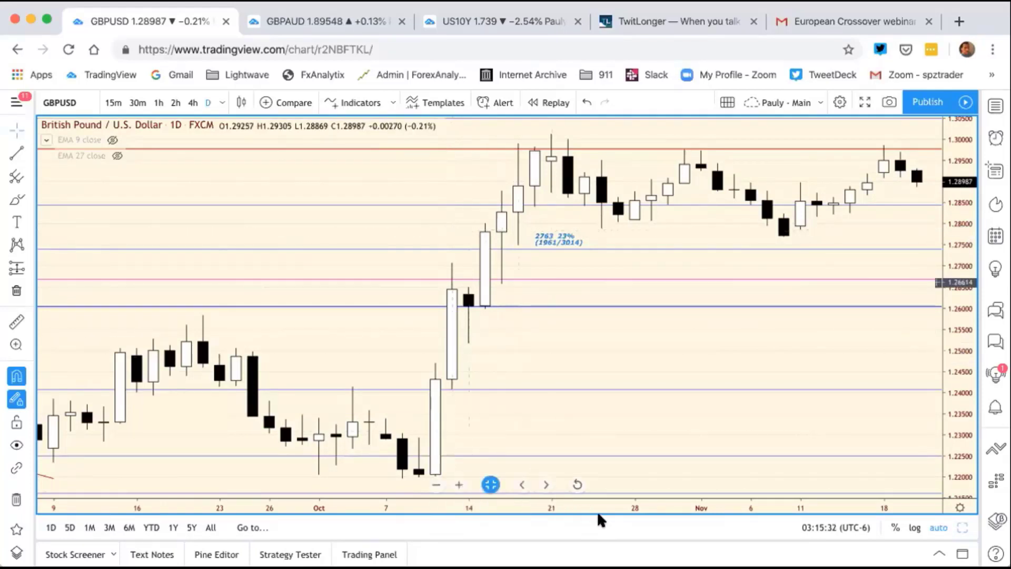
{"action": "left_click_drag", "start_coordinate": [597, 504], "coordinate": [248, 480]}
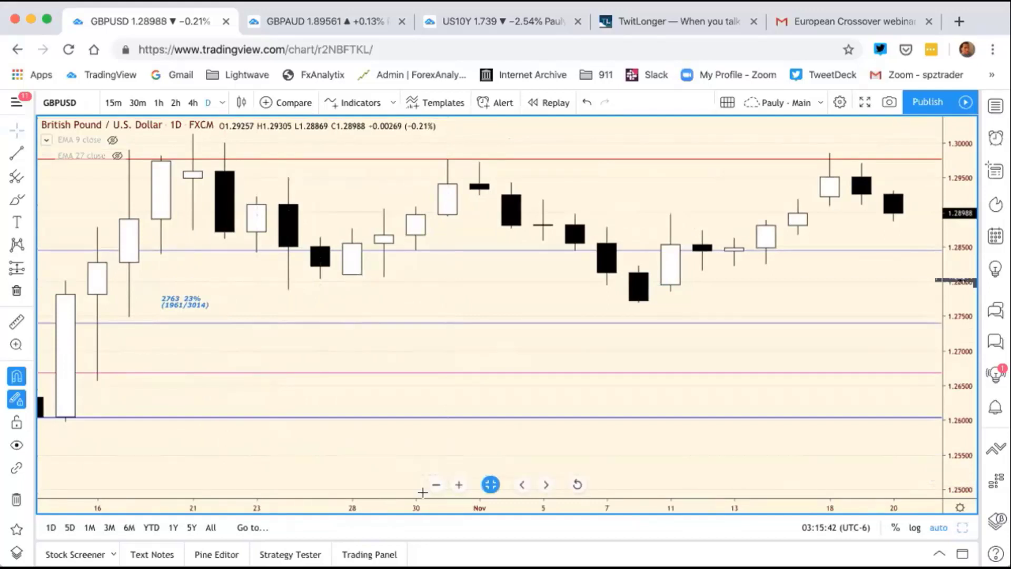
{"action": "left_click_drag", "start_coordinate": [430, 501], "coordinate": [831, 548]}
{"action": "scroll", "coordinate": [246, 399], "scroll_direction": "down", "scroll_amount": 5}
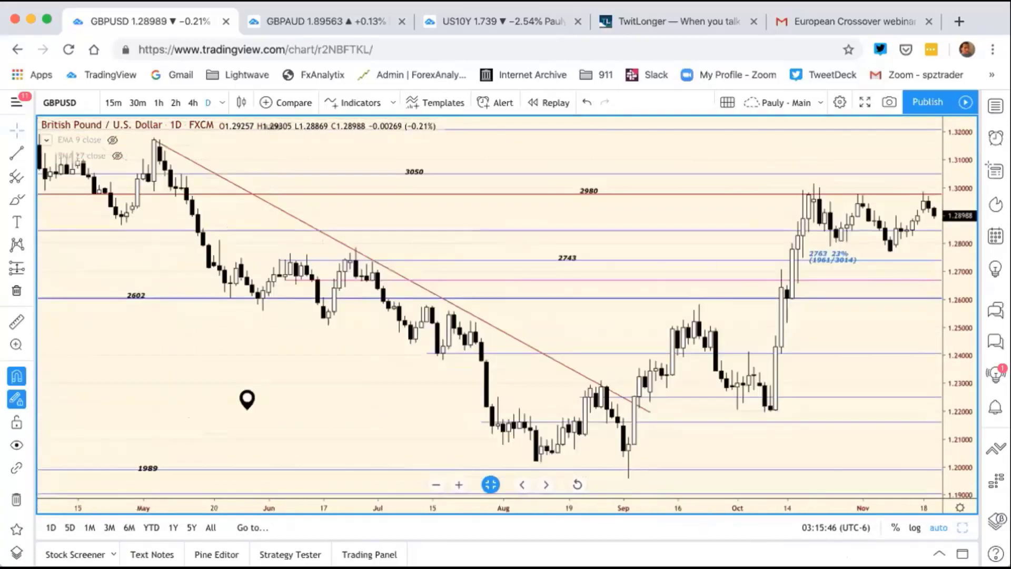
{"action": "scroll", "coordinate": [442, 407], "scroll_direction": "down", "scroll_amount": 4}
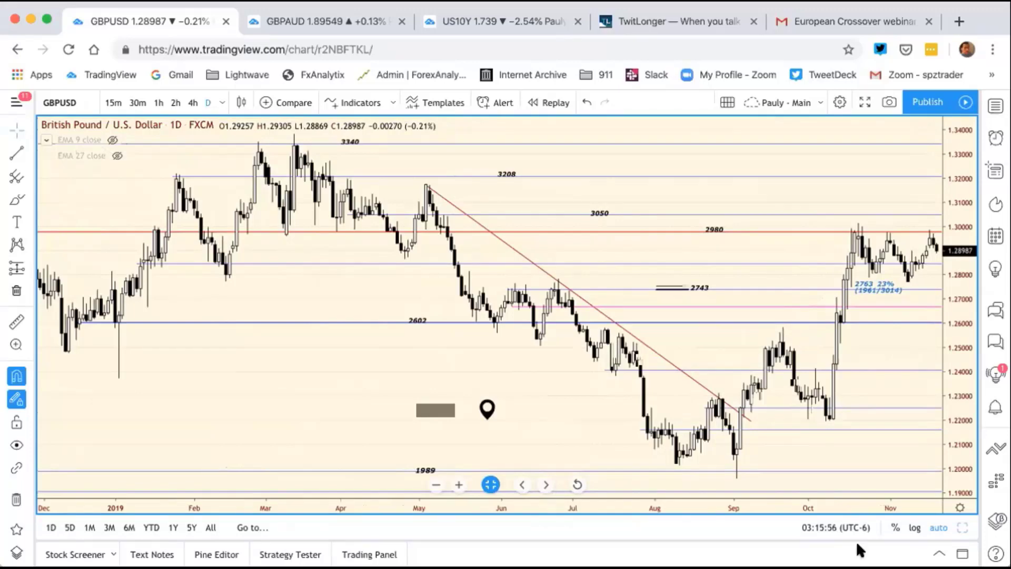
{"action": "left_click_drag", "start_coordinate": [839, 501], "coordinate": [726, 497]}
{"action": "scroll", "coordinate": [568, 476], "scroll_direction": "up", "scroll_amount": 5}
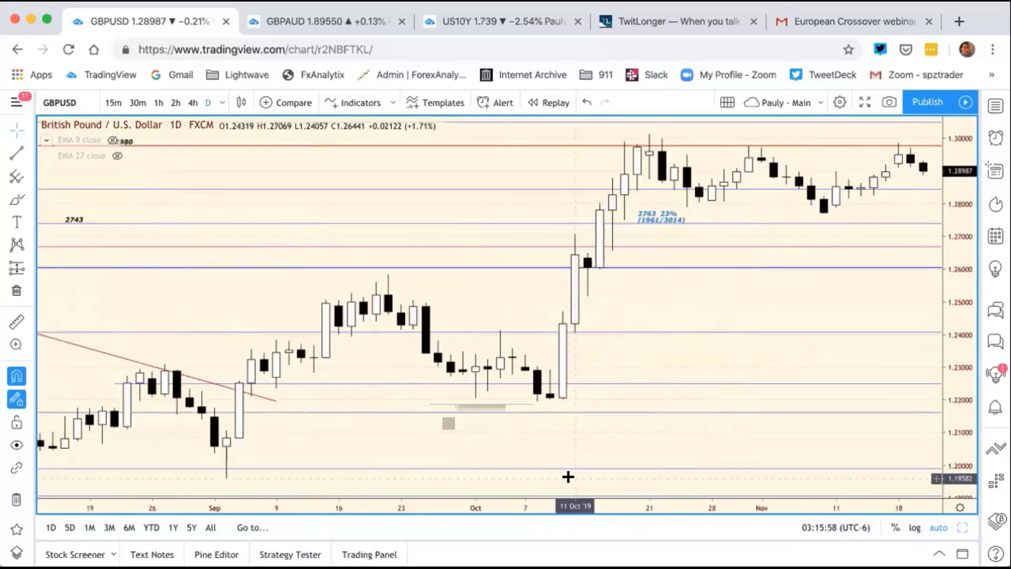
{"action": "scroll", "coordinate": [657, 490], "scroll_direction": "down", "scroll_amount": 10}
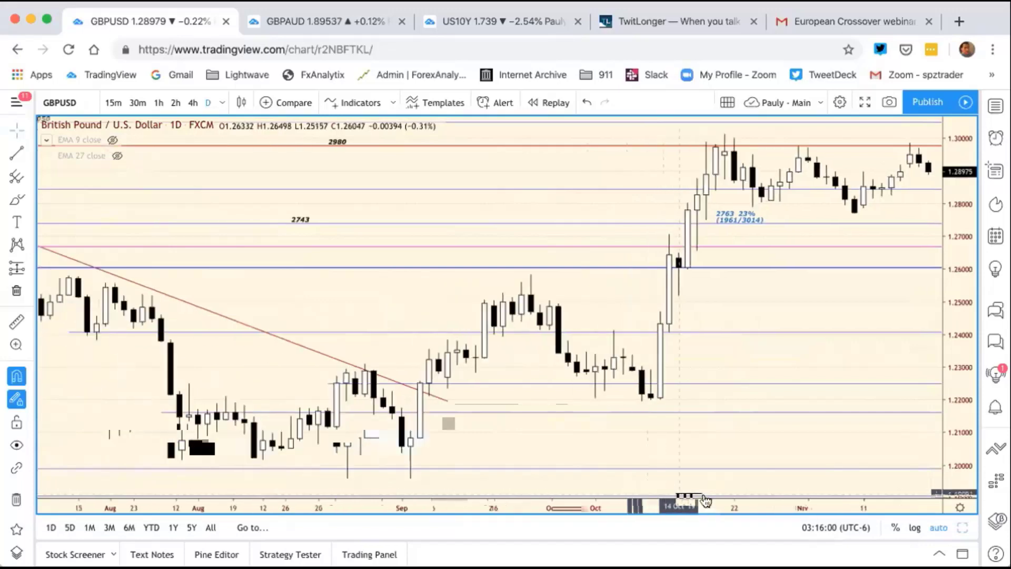
{"action": "scroll", "coordinate": [821, 513], "scroll_direction": "up", "scroll_amount": 3}
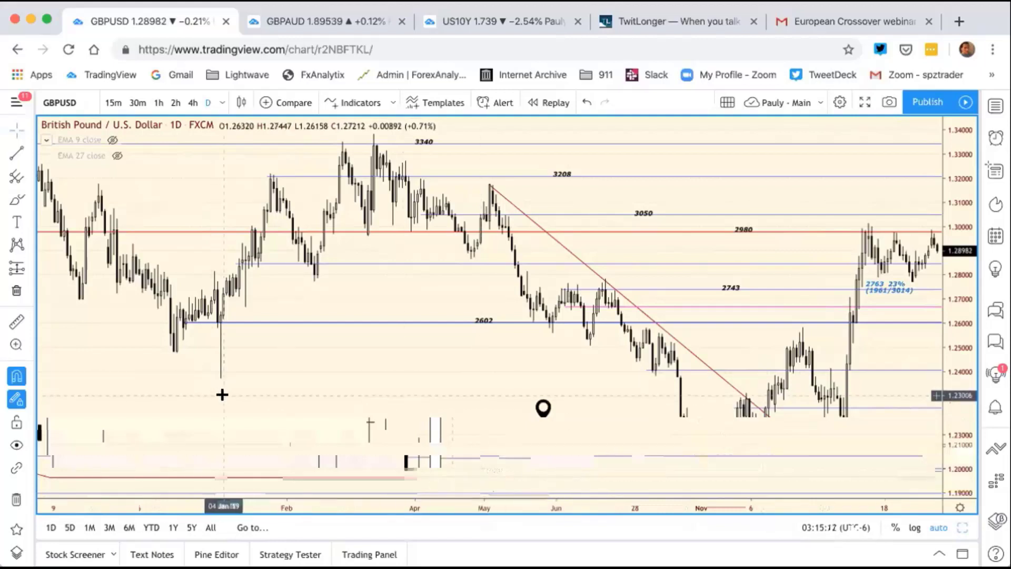
Step: Load the AUDUSD daily chart and zoom to view levels 7027, 6944, 6914 and 6831
{"action": "type", "text": "AUDUSD"}
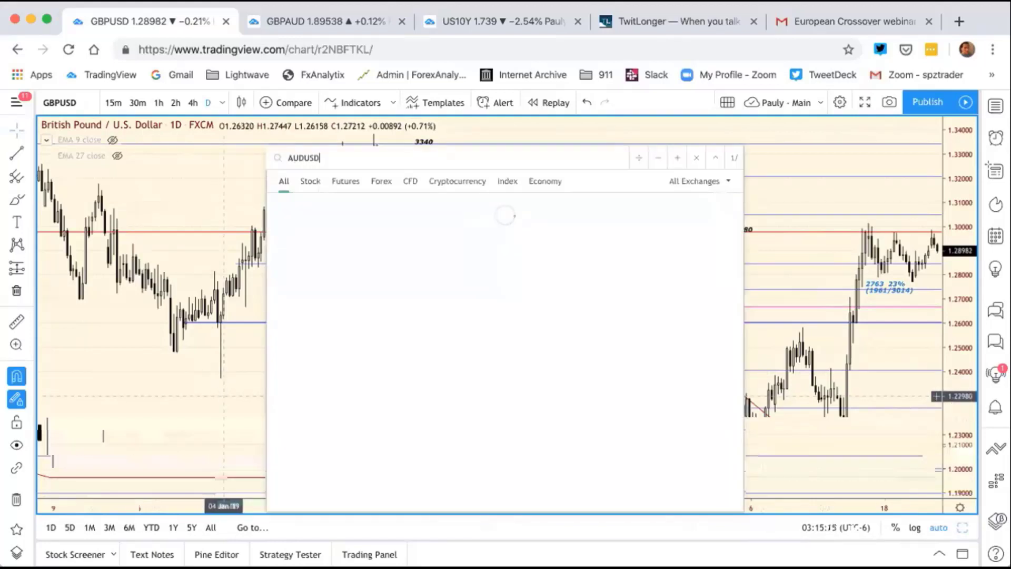
{"action": "key", "text": "Return"}
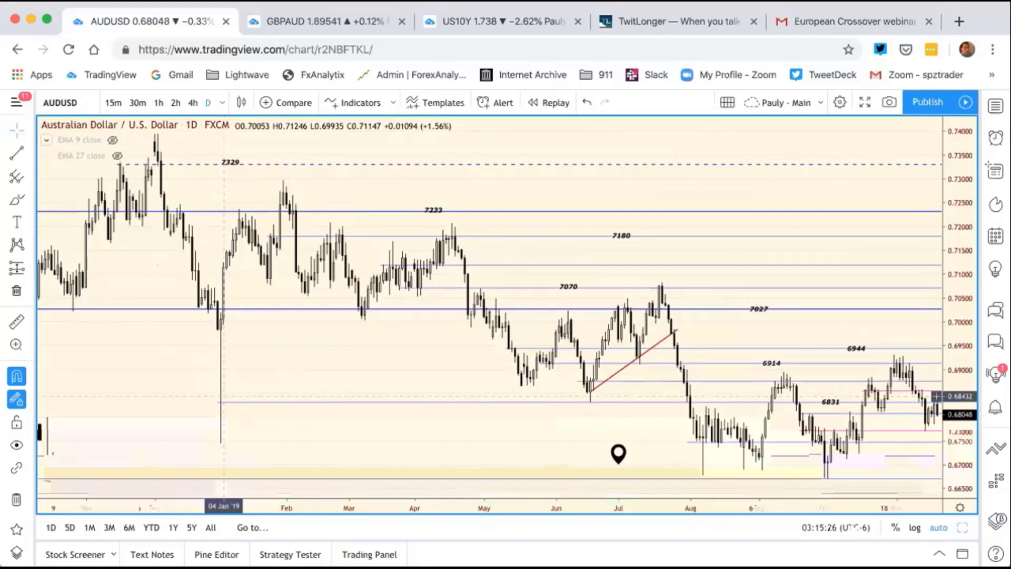
{"action": "scroll", "coordinate": [205, 393], "scroll_direction": "up", "scroll_amount": 1}
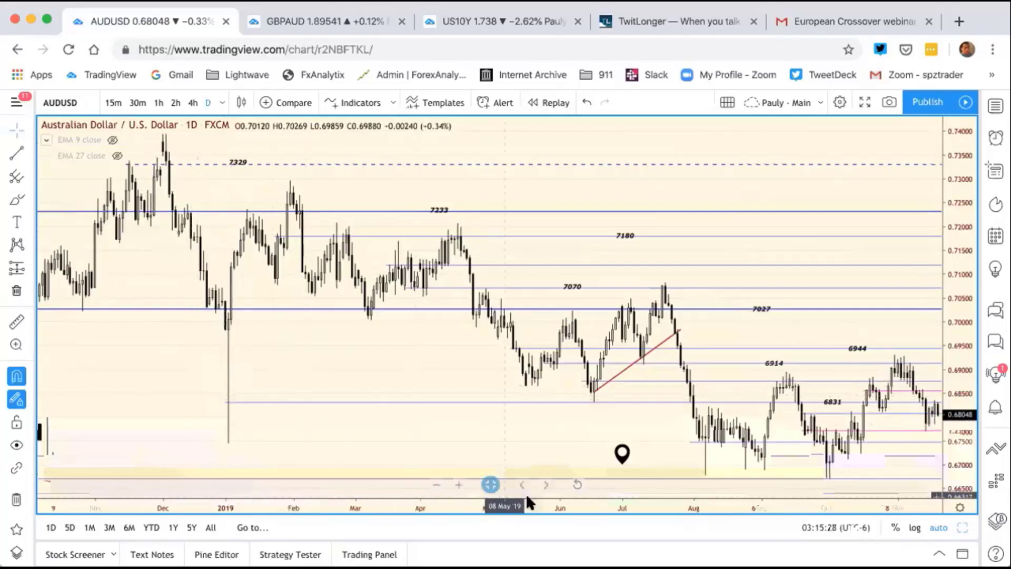
{"action": "scroll", "coordinate": [531, 502], "scroll_direction": "down", "scroll_amount": 1}
{"action": "scroll", "coordinate": [309, 470], "scroll_direction": "up", "scroll_amount": 5}
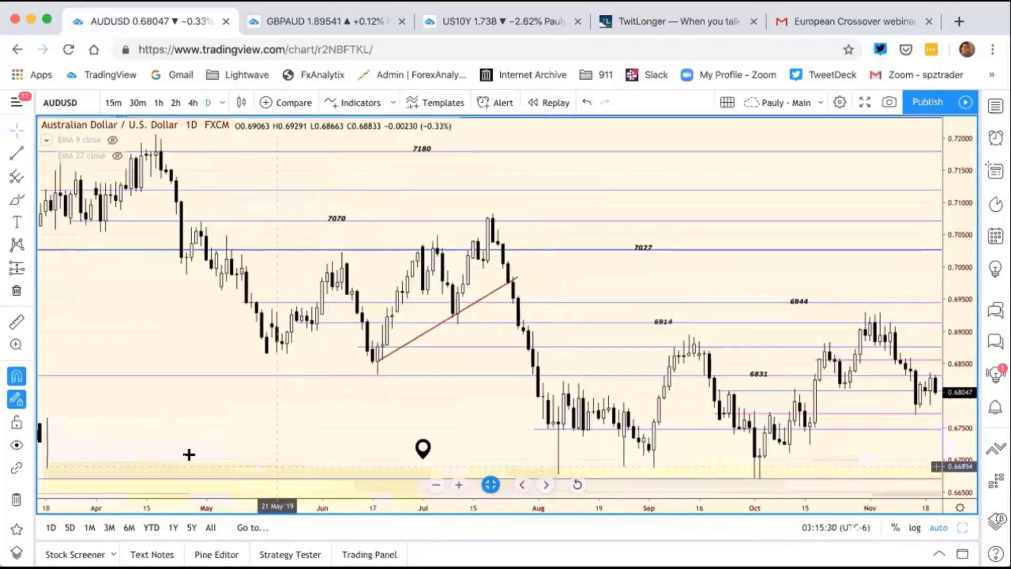
{"action": "scroll", "coordinate": [50, 429], "scroll_direction": "up", "scroll_amount": 1}
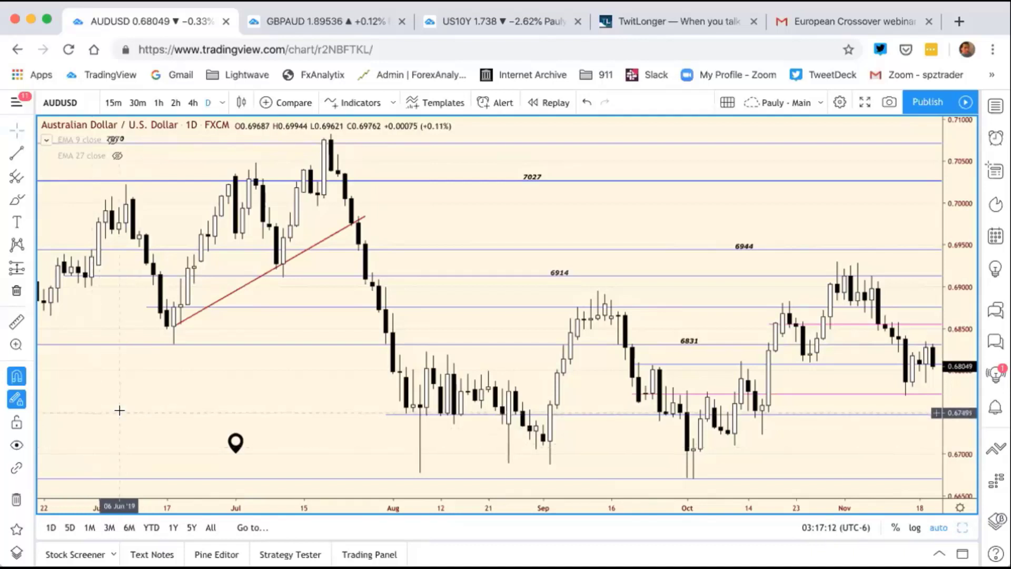
Step: Load the NZDUSD daily chart with its levels from 6691 down to 6255
{"action": "type", "text": "NZDUSD"}
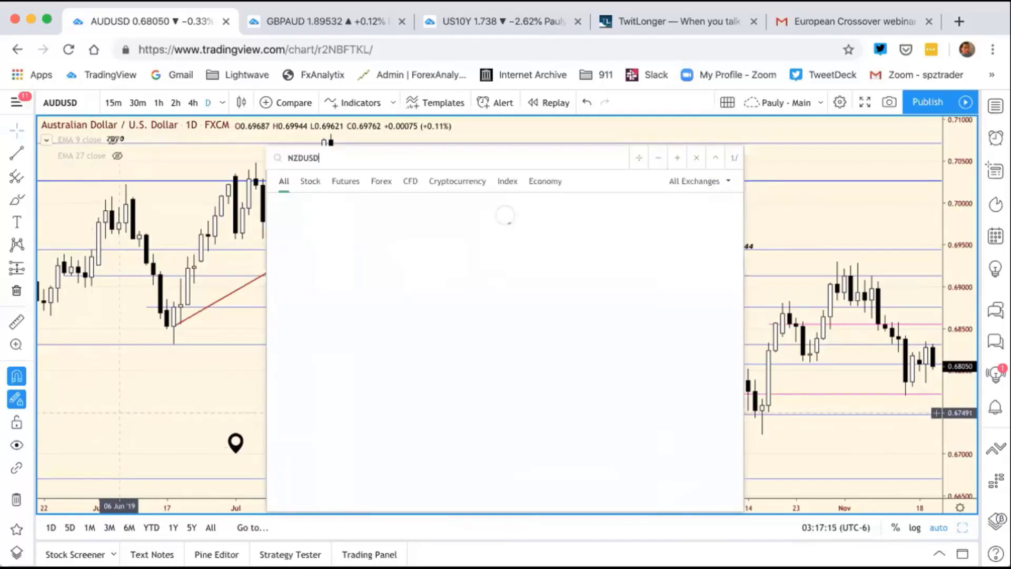
{"action": "key", "text": "Return"}
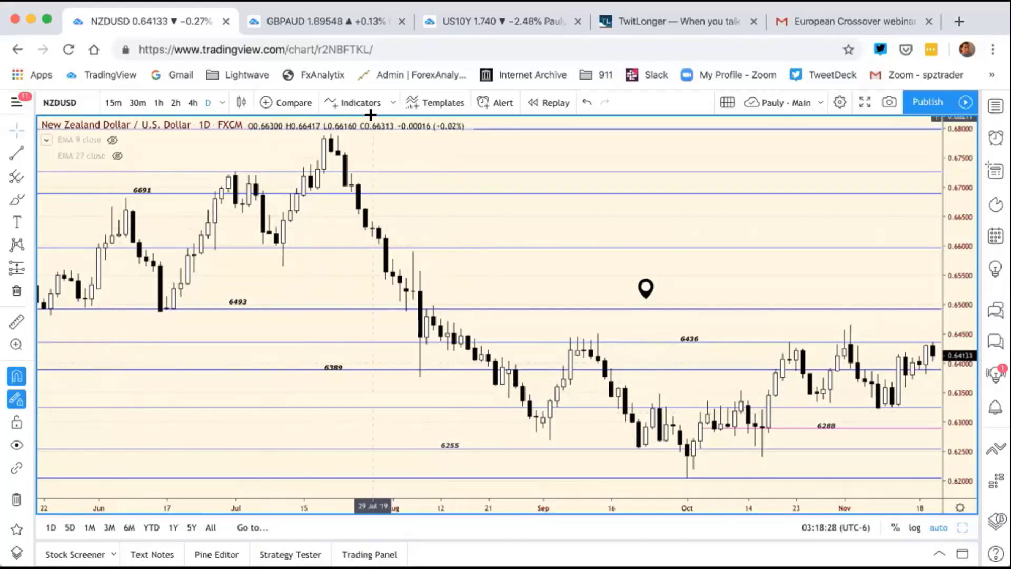
Step: Load the USDCAD daily chart and review its levels at 3382, 3336, 3236, 3136 and 3043
{"action": "type", "text": "USDCAD"}
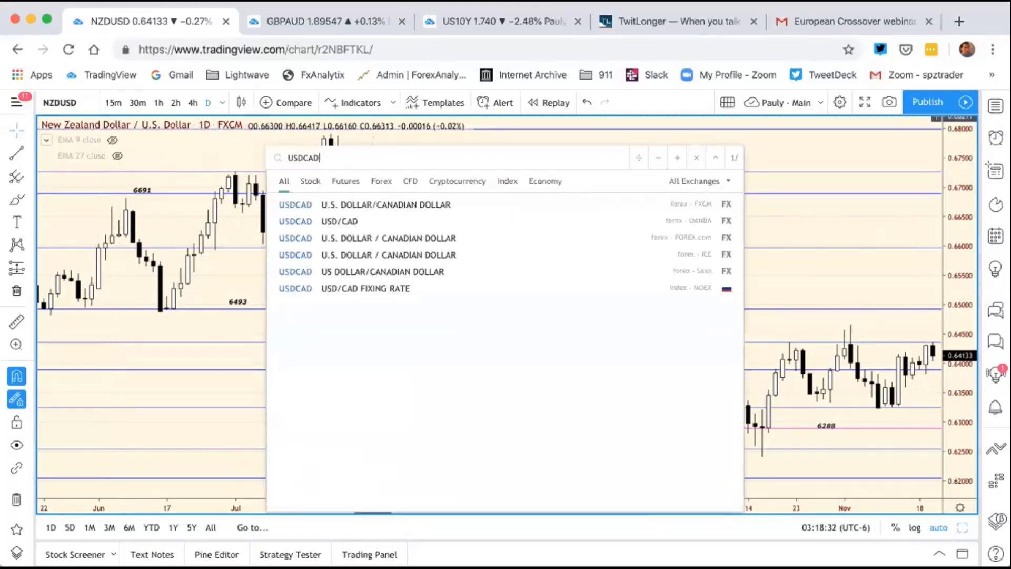
{"action": "key", "text": "Return"}
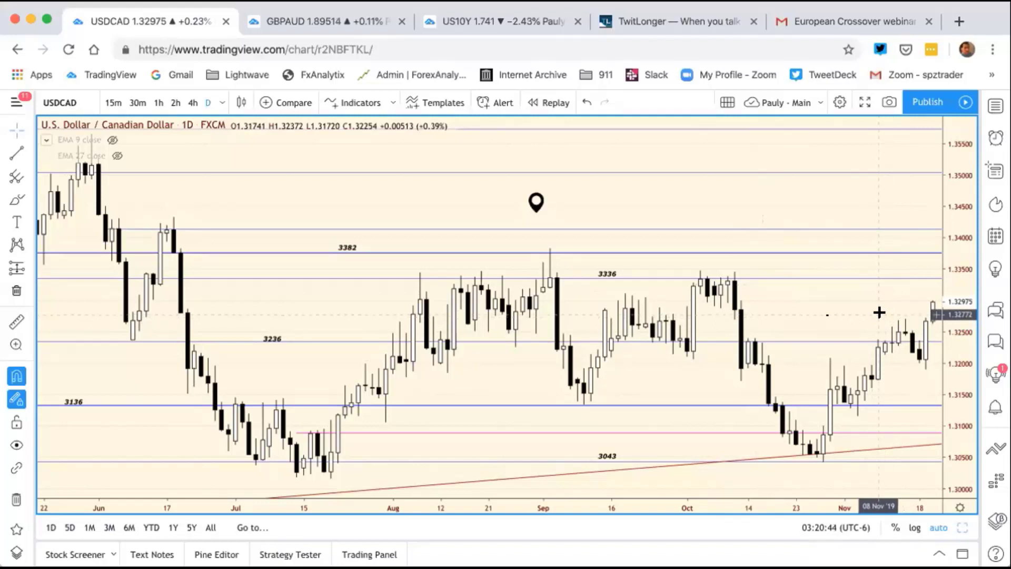
{"action": "scroll", "coordinate": [879, 313], "scroll_direction": "down", "scroll_amount": 3}
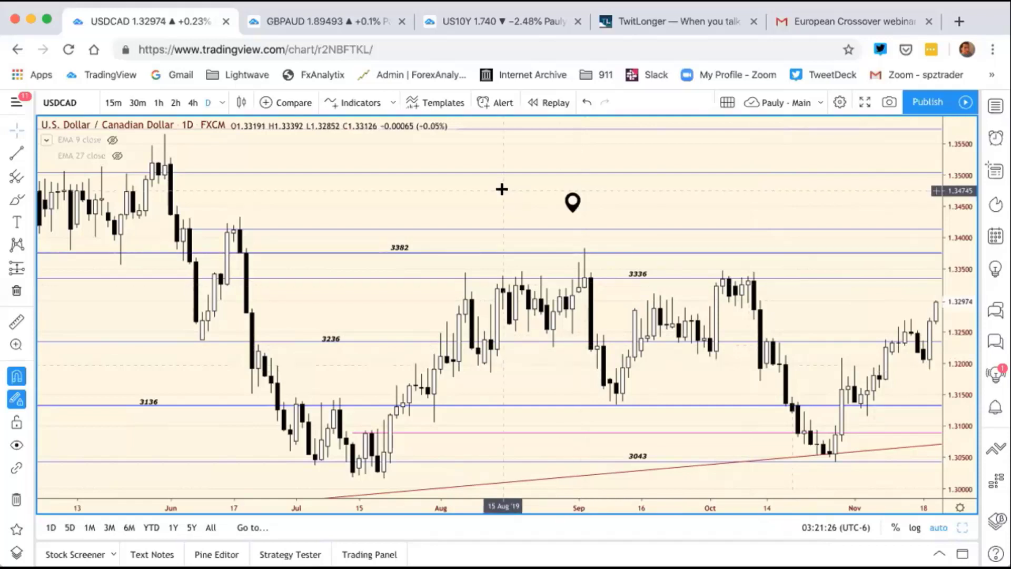
Step: Switch to the FXCM USDMXN daily chart and zoom out to show history back to April
{"action": "type", "text": "USDMX"}
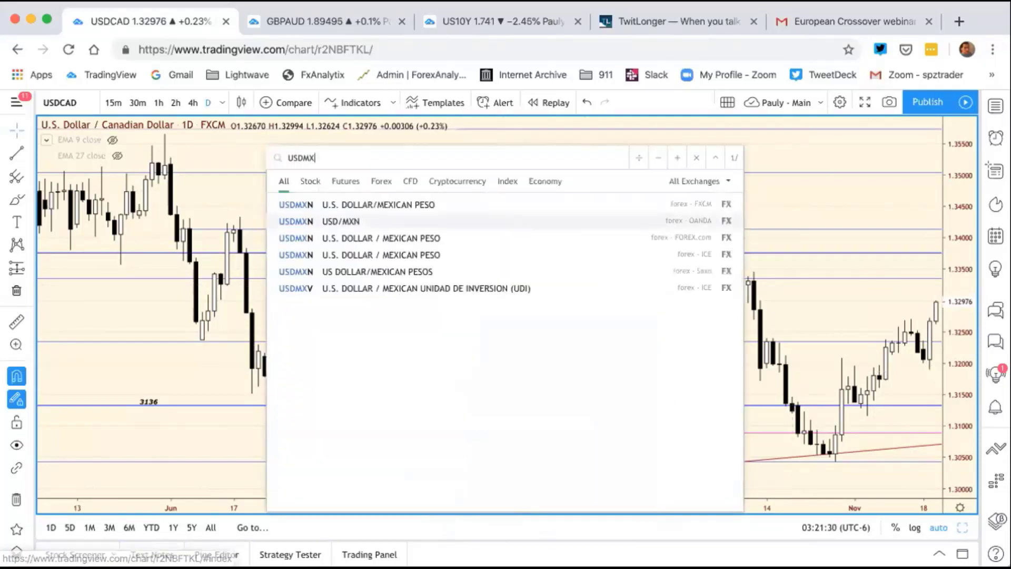
{"action": "type", "text": "N"}
{"action": "left_click", "coordinate": [571, 204]}
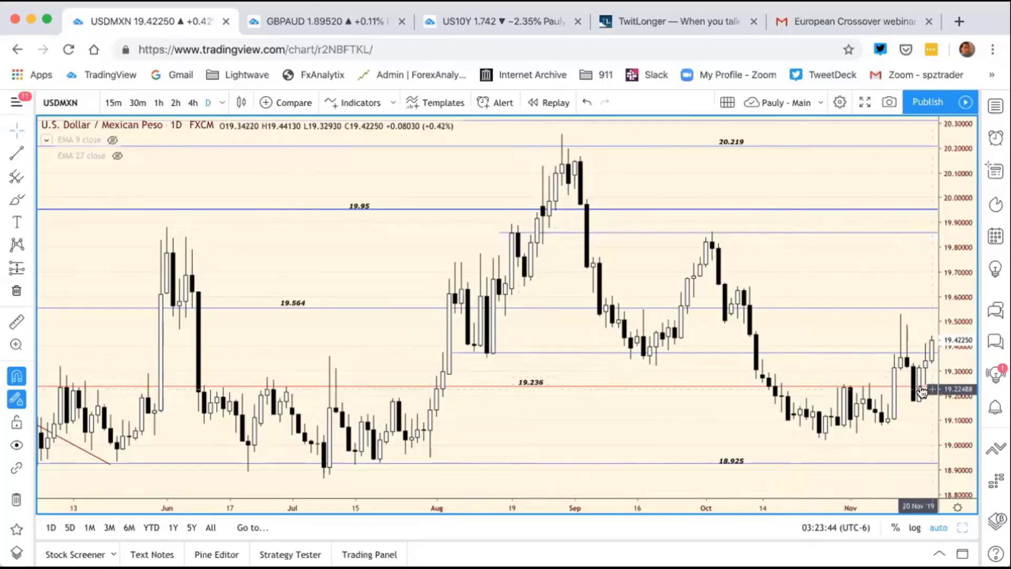
{"action": "scroll", "coordinate": [870, 369], "scroll_direction": "down", "scroll_amount": 2}
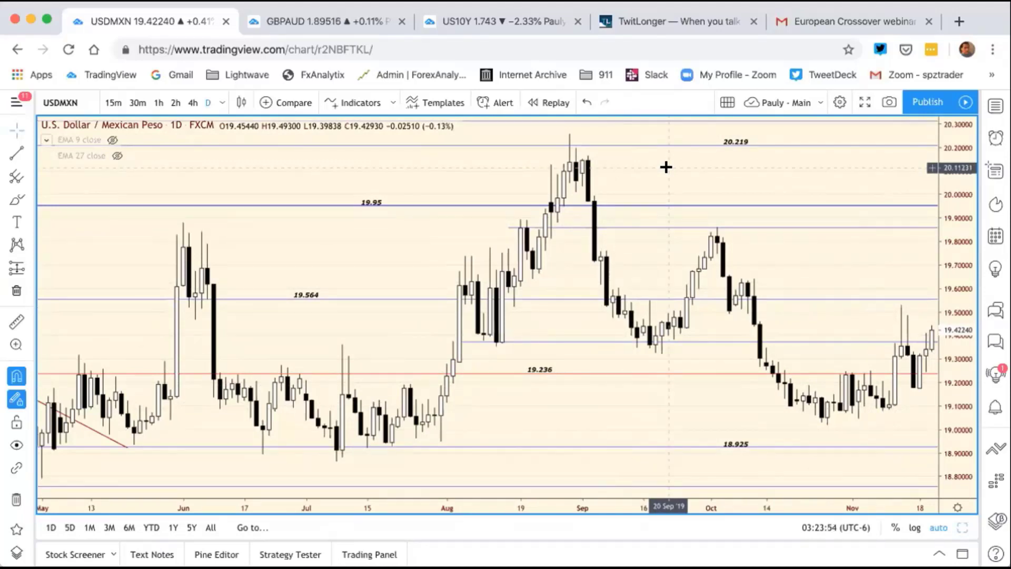
{"action": "scroll", "coordinate": [637, 179], "scroll_direction": "down", "scroll_amount": 3}
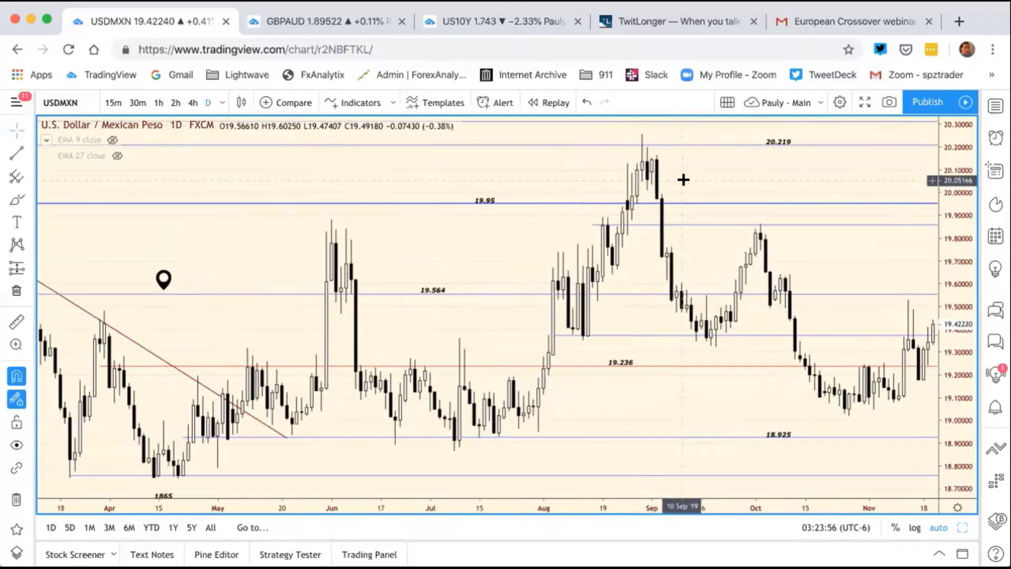
Step: Load the USDJPY daily chart with its levels 0977, 0927, 0778, 0676 and 0527
{"action": "type", "text": "u"}
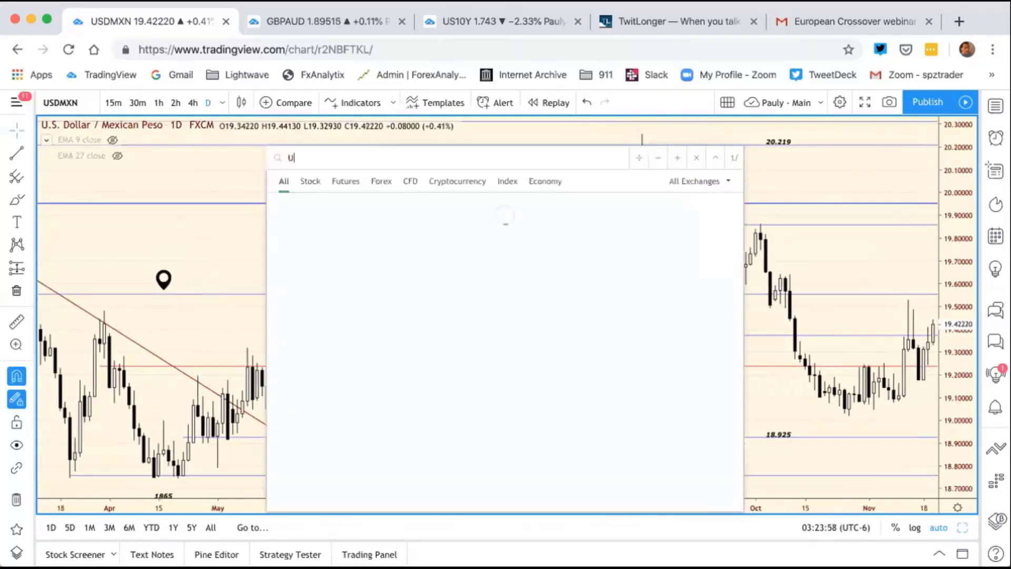
{"action": "type", "text": "sdjpy"}
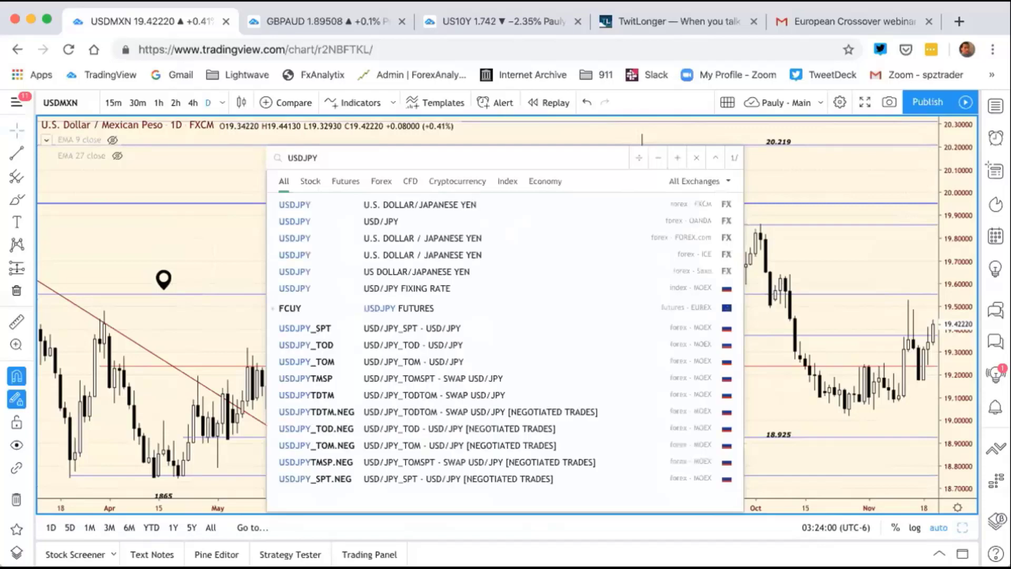
{"action": "key", "text": "Return"}
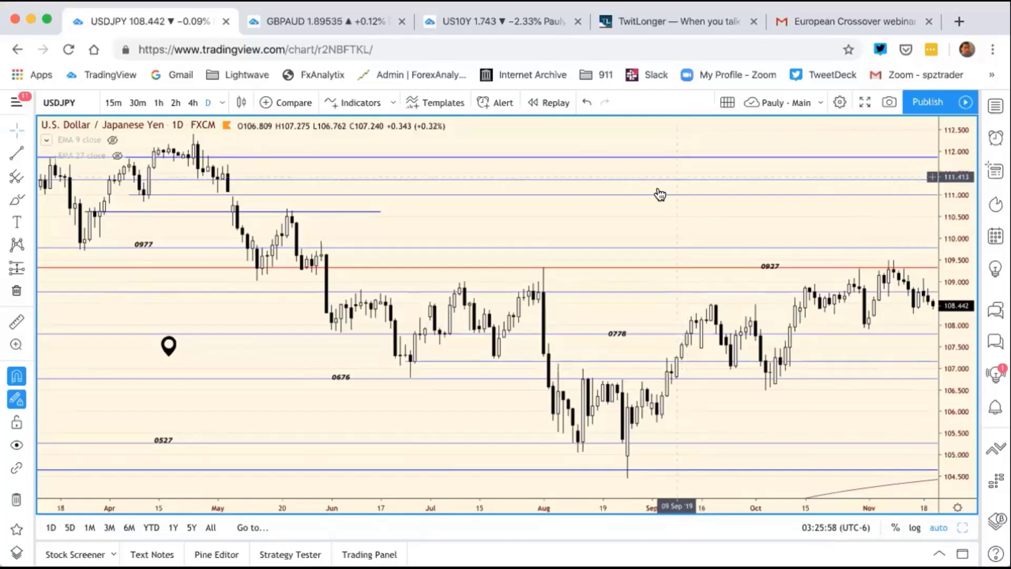
Step: Switch to the DXY daily chart with its rising trendline and 9650 level
{"action": "type", "text": "DXY"}
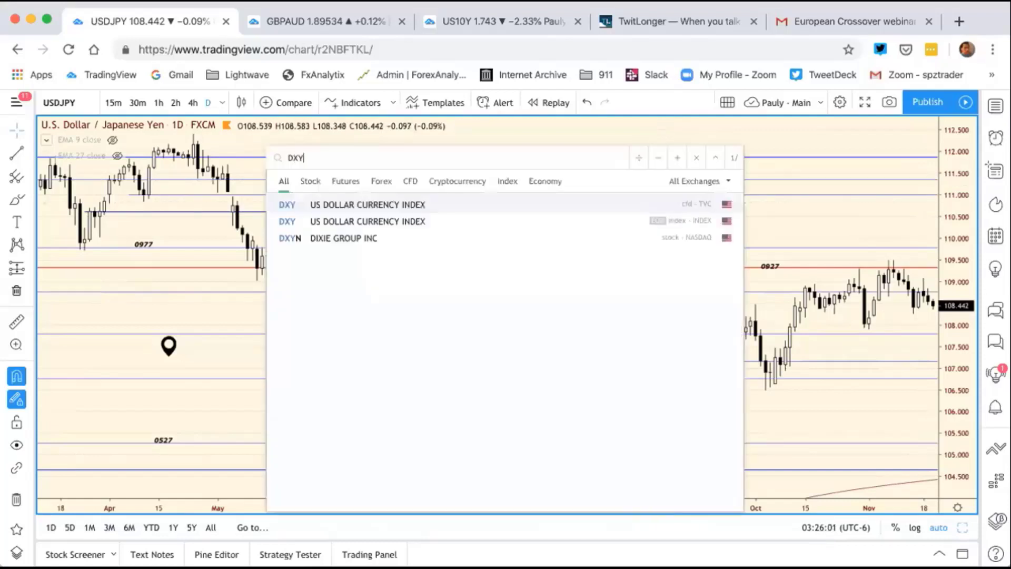
{"action": "key", "text": "Return"}
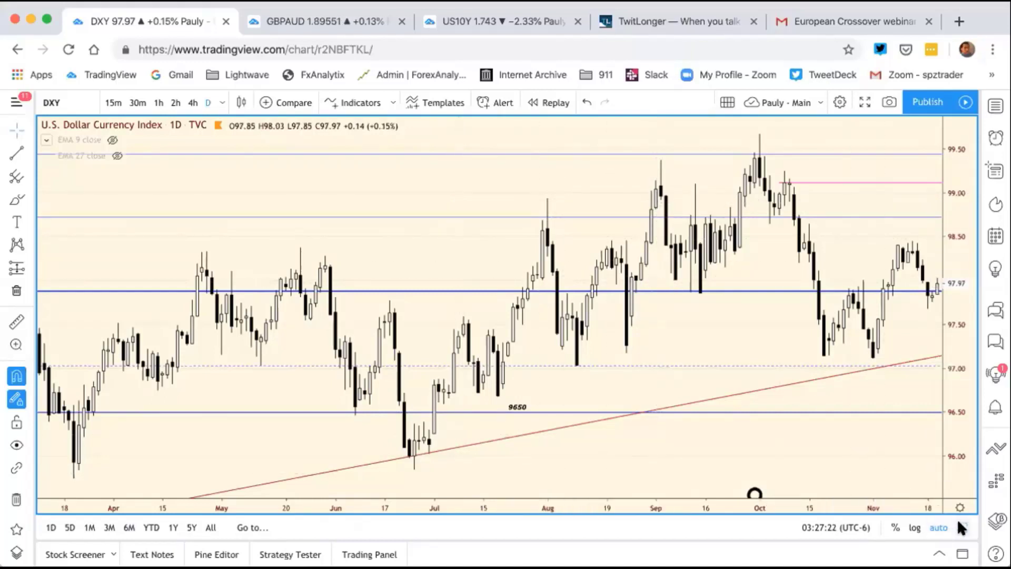
Step: Return to the eight-chart GBPAUD layout and load NZDJPY into its first chart
{"action": "key", "text": "alt+Return"}
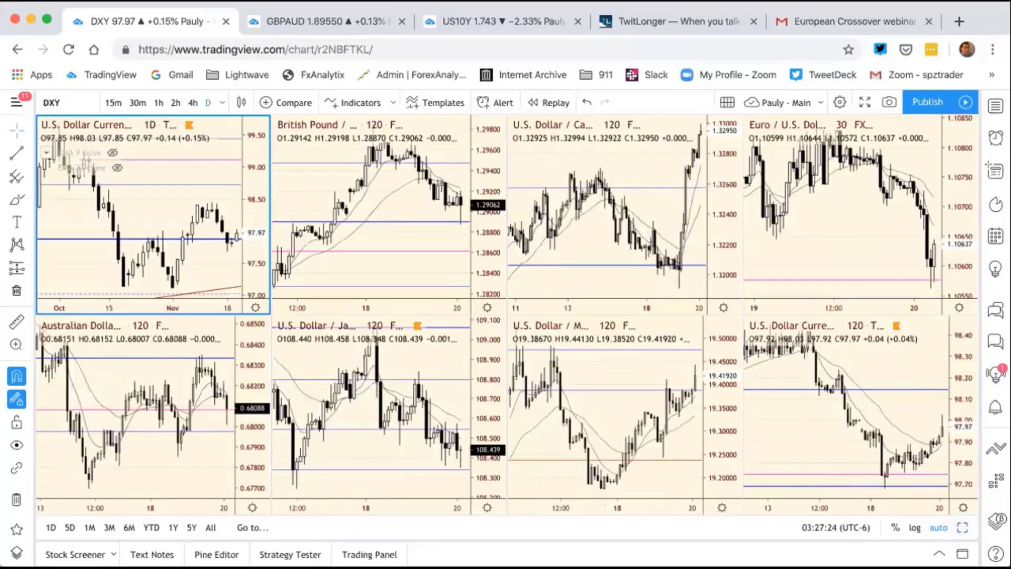
{"action": "left_click", "coordinate": [299, 22]}
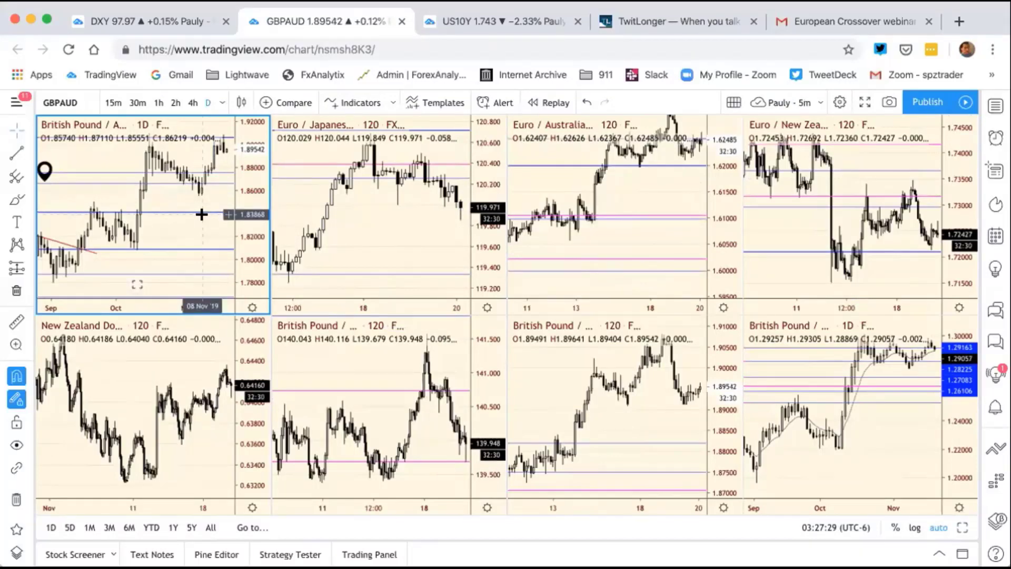
{"action": "type", "text": "NZD"}
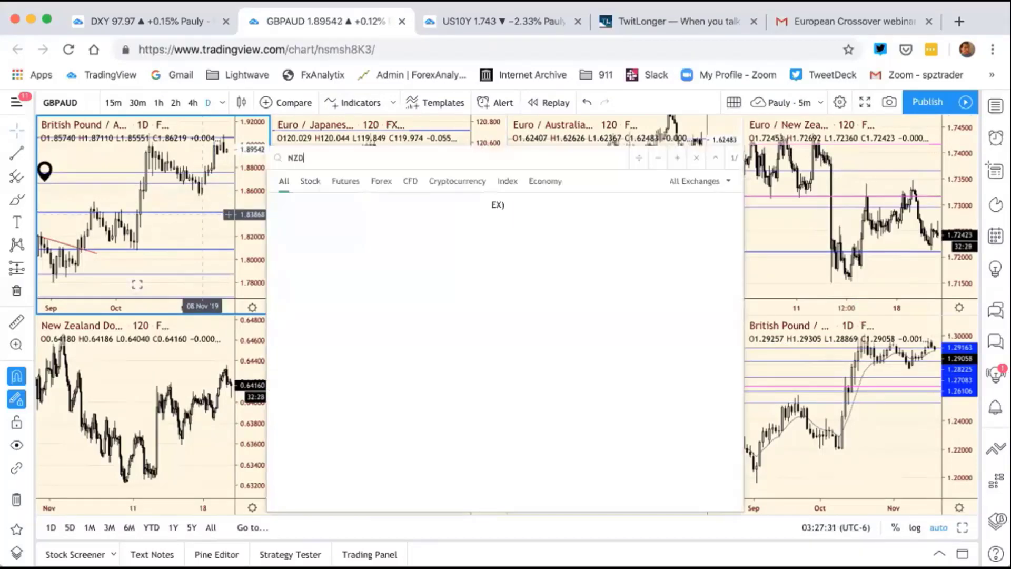
{"action": "type", "text": "JPY"}
{"action": "key", "text": "Return"}
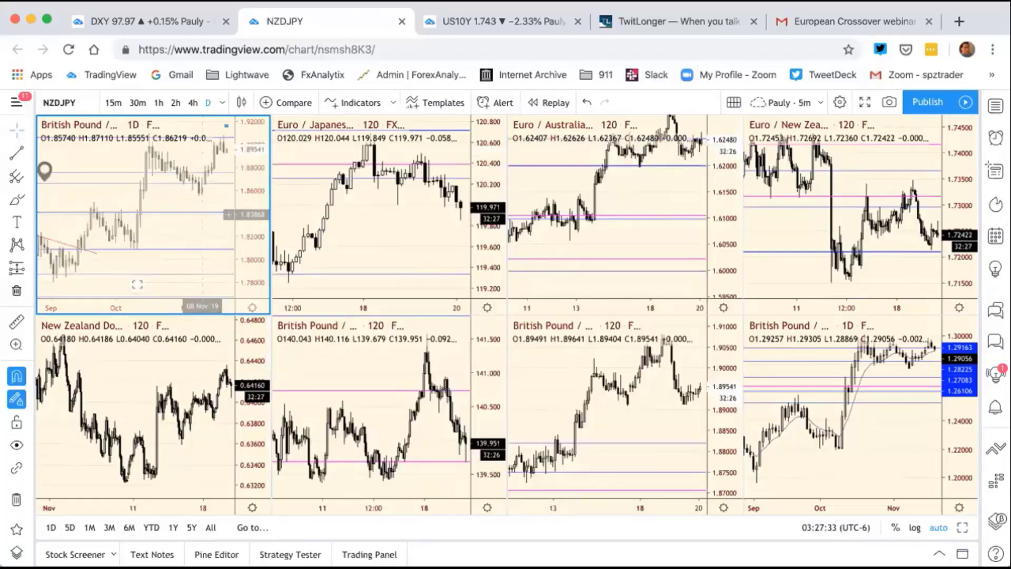
{"action": "scroll", "coordinate": [204, 218], "scroll_direction": "down", "scroll_amount": 2}
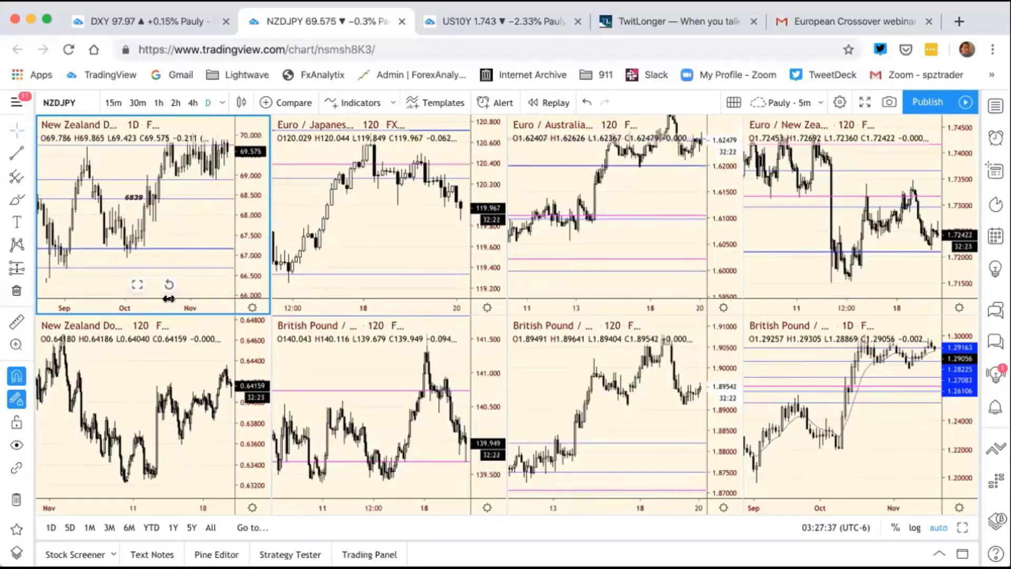
{"action": "scroll", "coordinate": [179, 299], "scroll_direction": "up", "scroll_amount": 4}
{"action": "scroll", "coordinate": [181, 298], "scroll_direction": "down", "scroll_amount": 3}
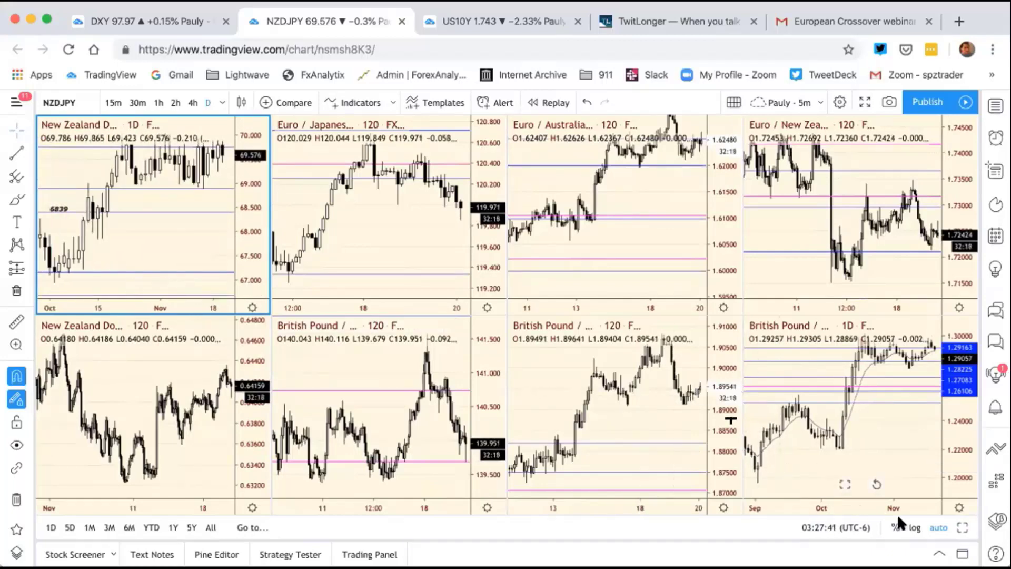
Step: Maximize the NZDJPY daily chart and zoom in on late August to mid-November
{"action": "left_click", "coordinate": [962, 527]}
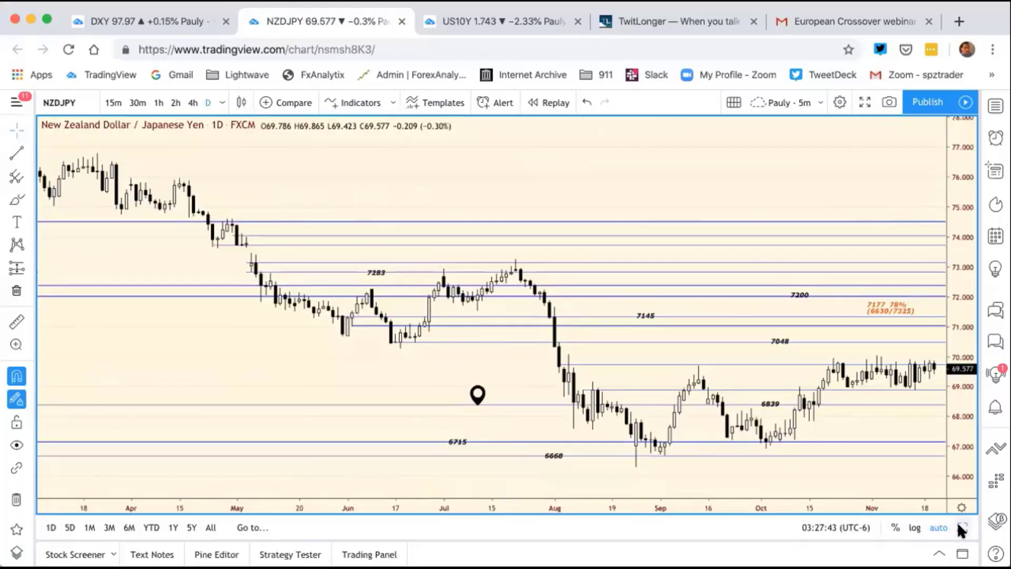
{"action": "scroll", "coordinate": [910, 508], "scroll_direction": "up", "scroll_amount": 3}
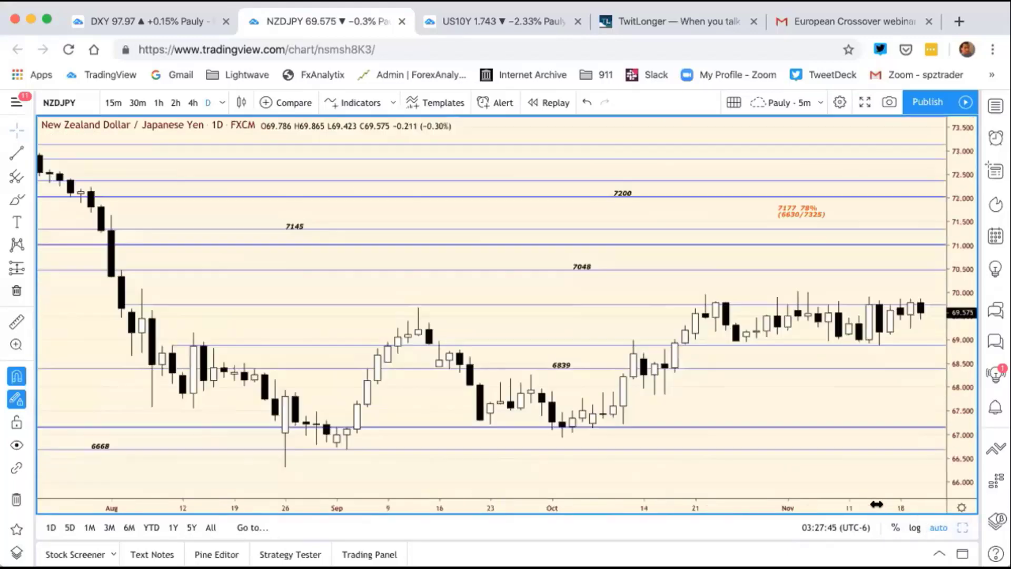
{"action": "scroll", "coordinate": [906, 506], "scroll_direction": "down", "scroll_amount": 5}
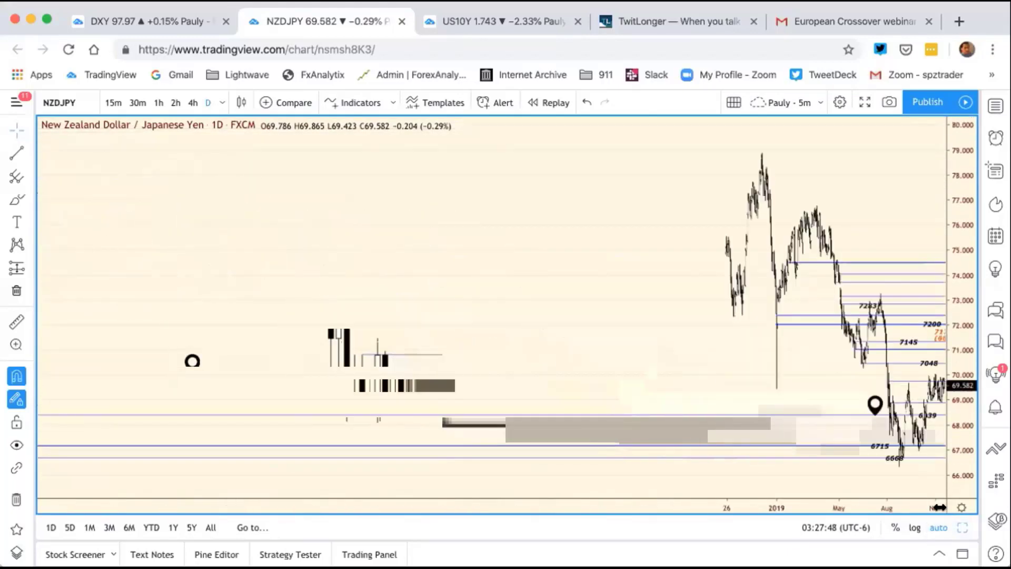
{"action": "scroll", "coordinate": [925, 507], "scroll_direction": "up", "scroll_amount": 5}
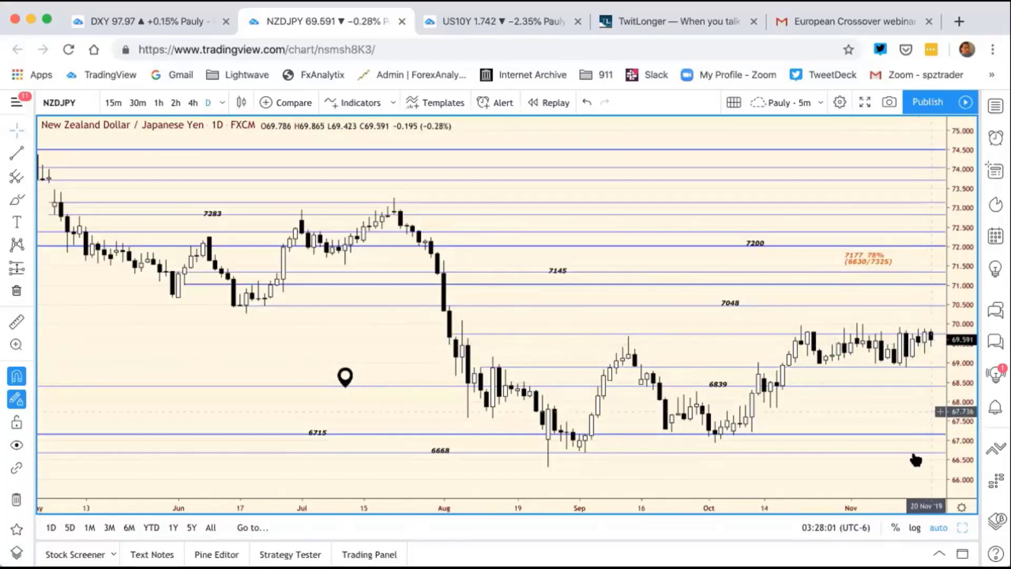
{"action": "left_click_drag", "start_coordinate": [916, 504], "coordinate": [890, 502]}
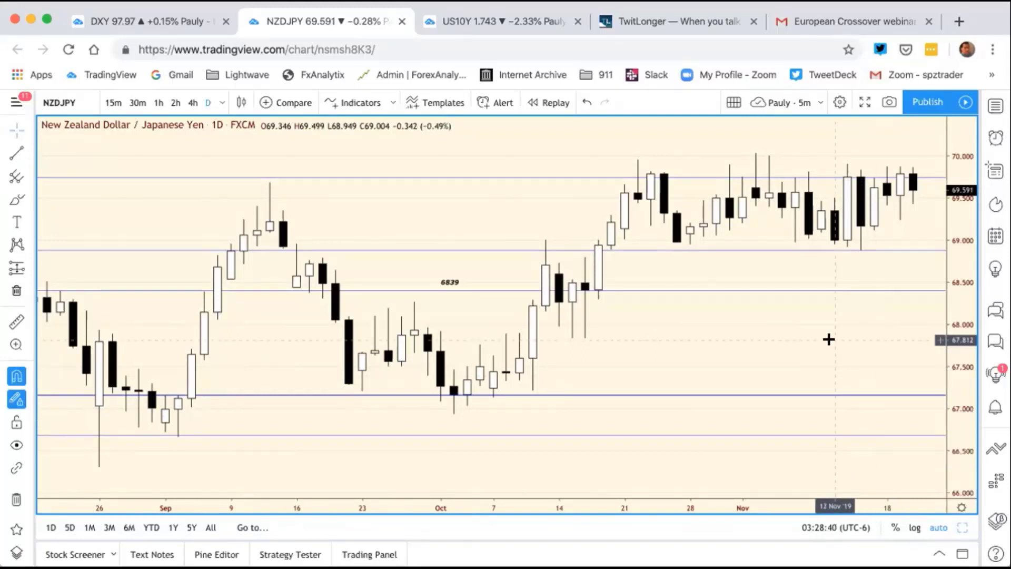
Step: Load EURJPY daily, fit June to November, and keep the chart on the layout-changed warning
{"action": "type", "text": "EURJ"}
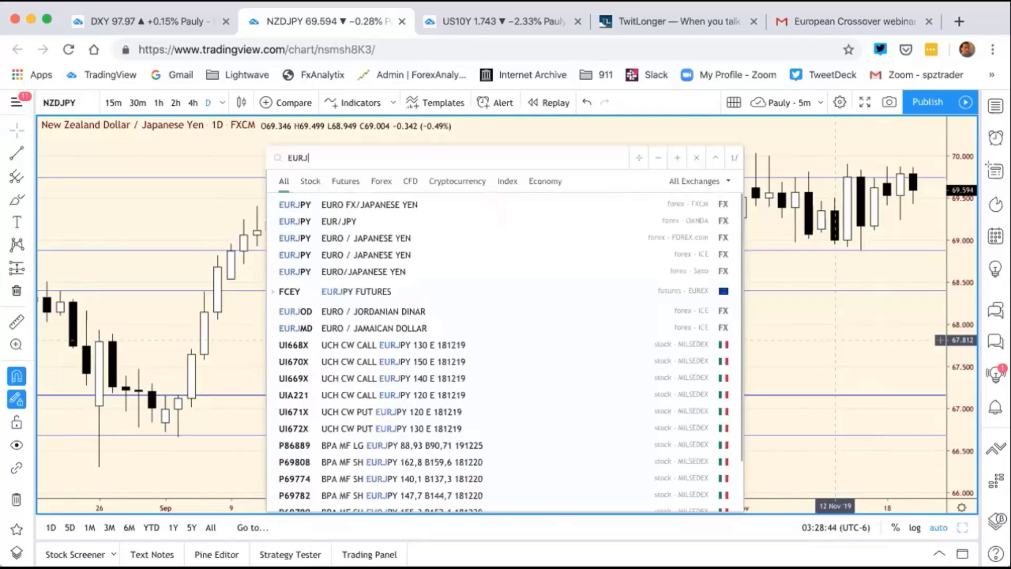
{"action": "type", "text": "PY"}
{"action": "key", "text": "Return"}
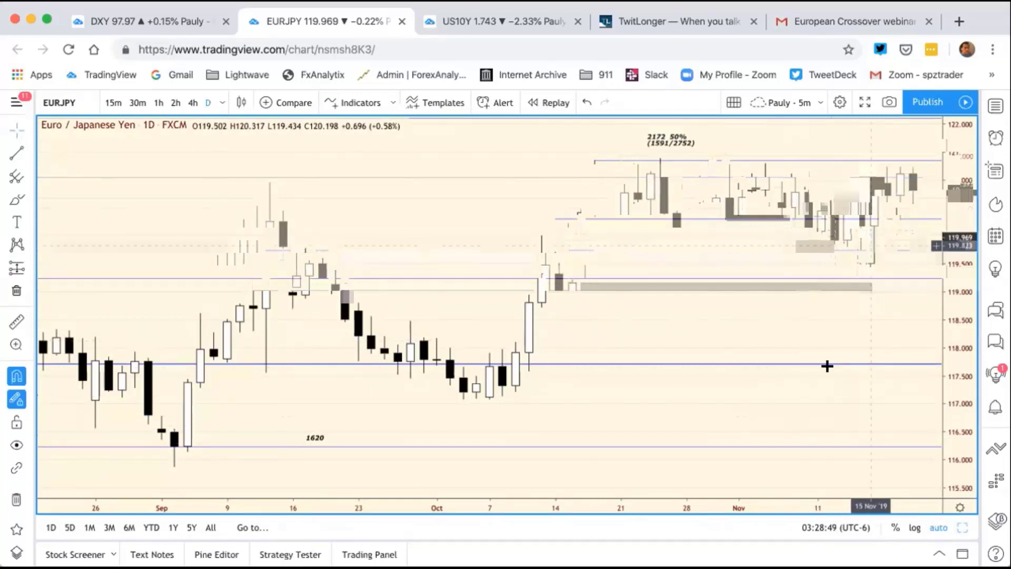
{"action": "left_click_drag", "start_coordinate": [767, 500], "coordinate": [868, 499]}
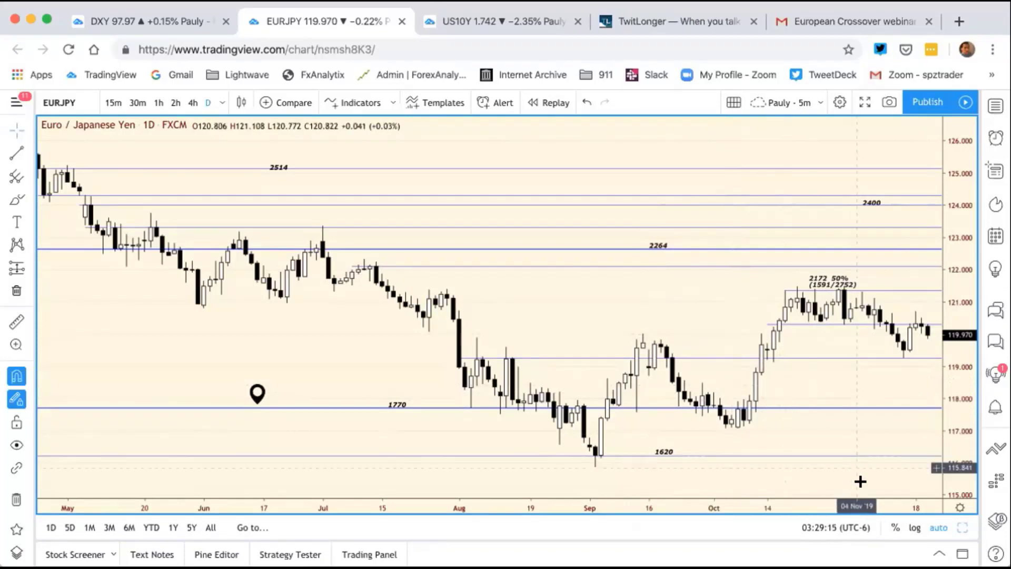
{"action": "scroll", "coordinate": [742, 473], "scroll_direction": "up", "scroll_amount": 5}
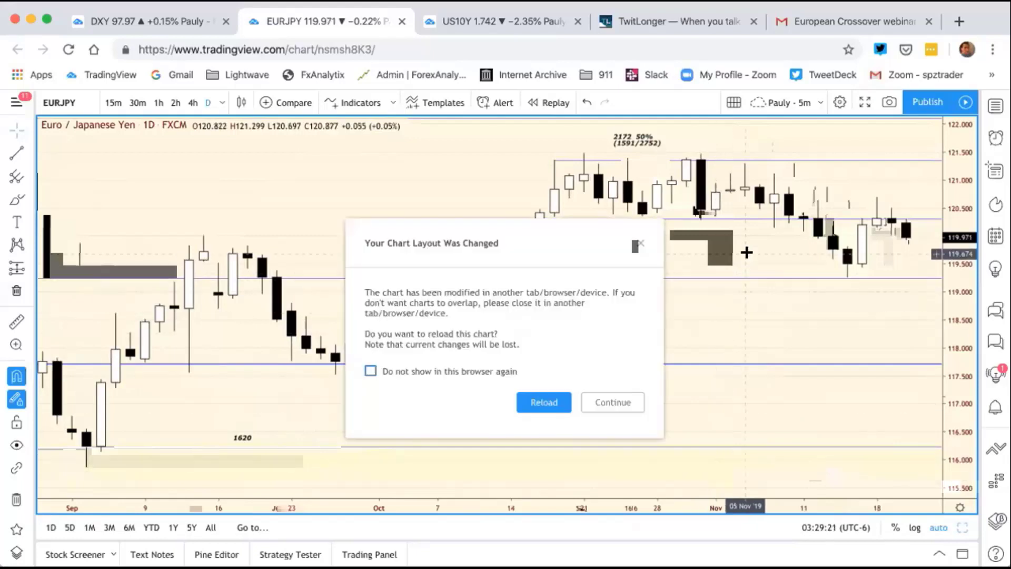
{"action": "left_click", "coordinate": [622, 402]}
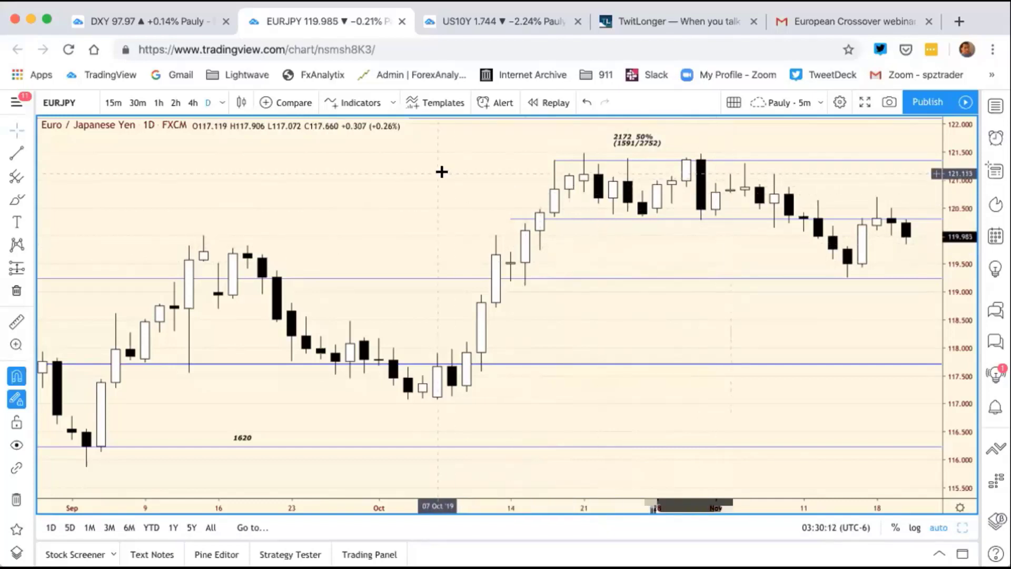
Step: Switch to the EURAUD daily chart and zoom out to show history back to April
{"action": "type", "text": "E"}
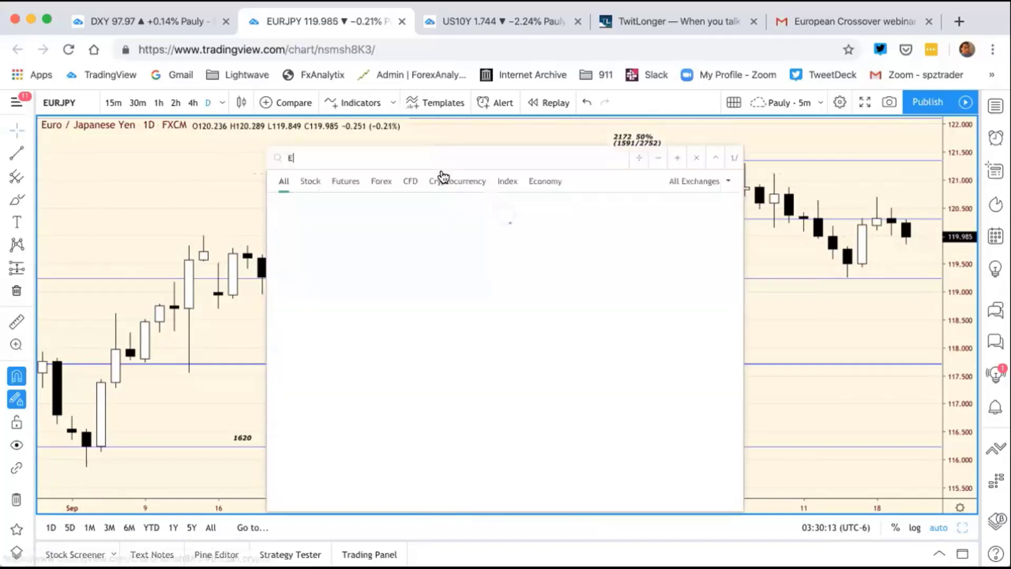
{"action": "type", "text": "URAUD"}
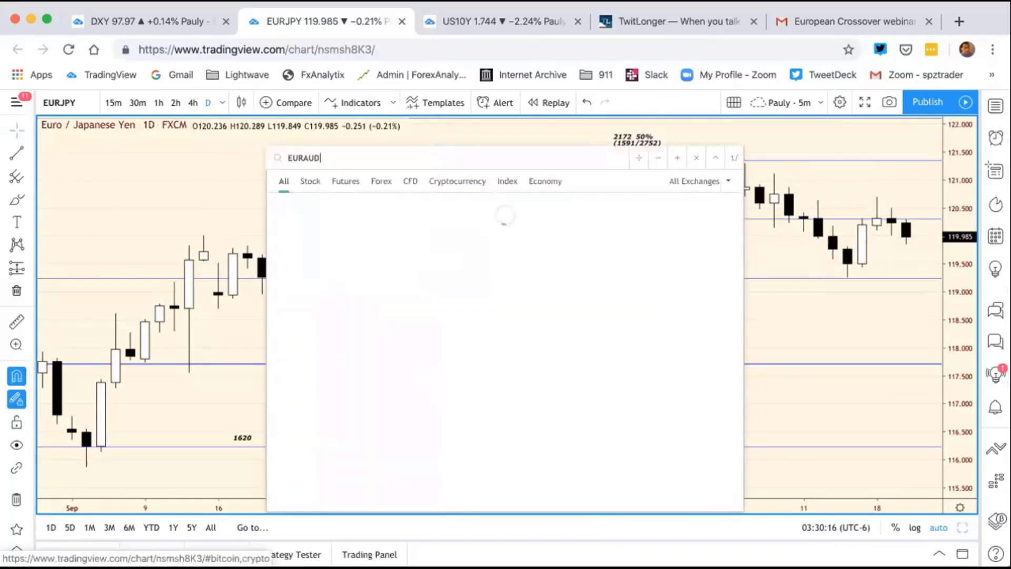
{"action": "key", "text": "Return"}
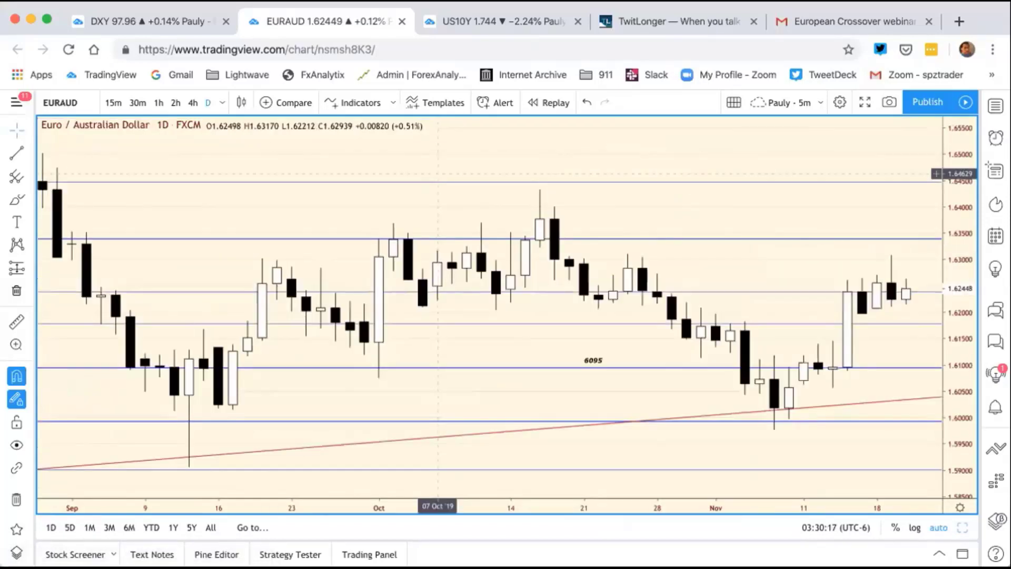
{"action": "mouse_move", "coordinate": [562, 475]}
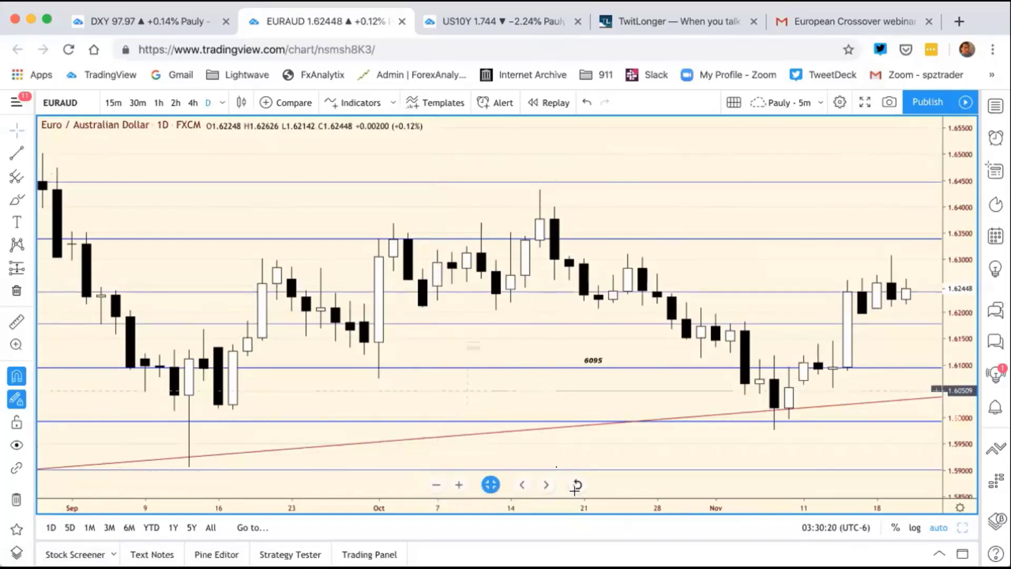
{"action": "left_click_drag", "start_coordinate": [579, 502], "coordinate": [811, 504]}
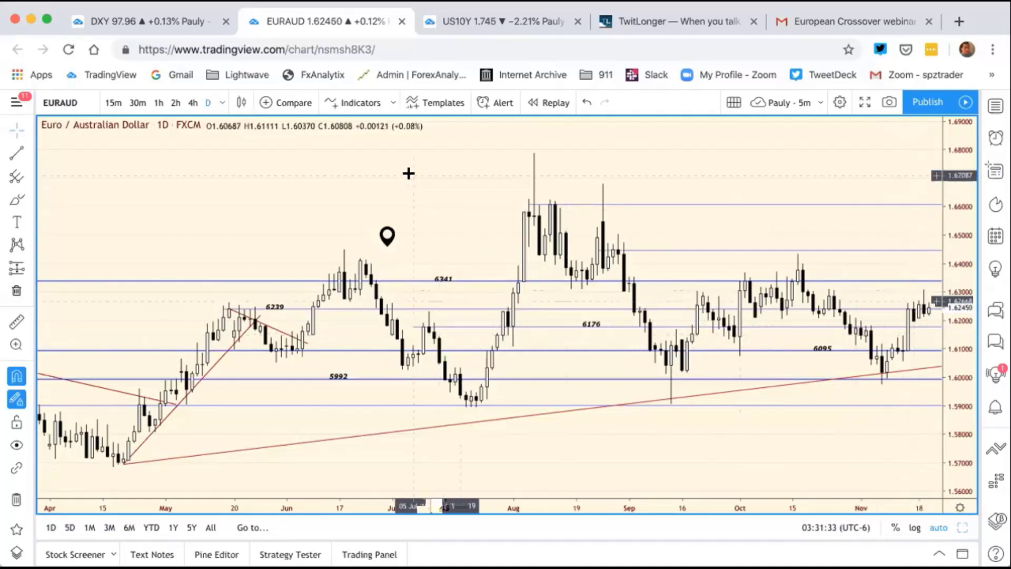
Step: Load the EURNZD daily chart with its levels from 7716 down to 6452
{"action": "type", "text": "EUR"}
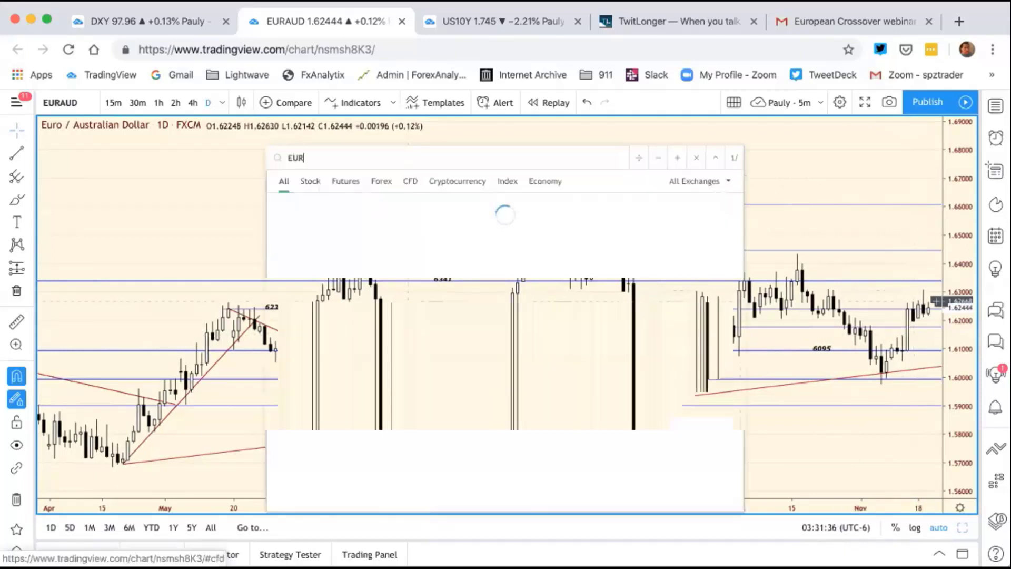
{"action": "type", "text": "NZD"}
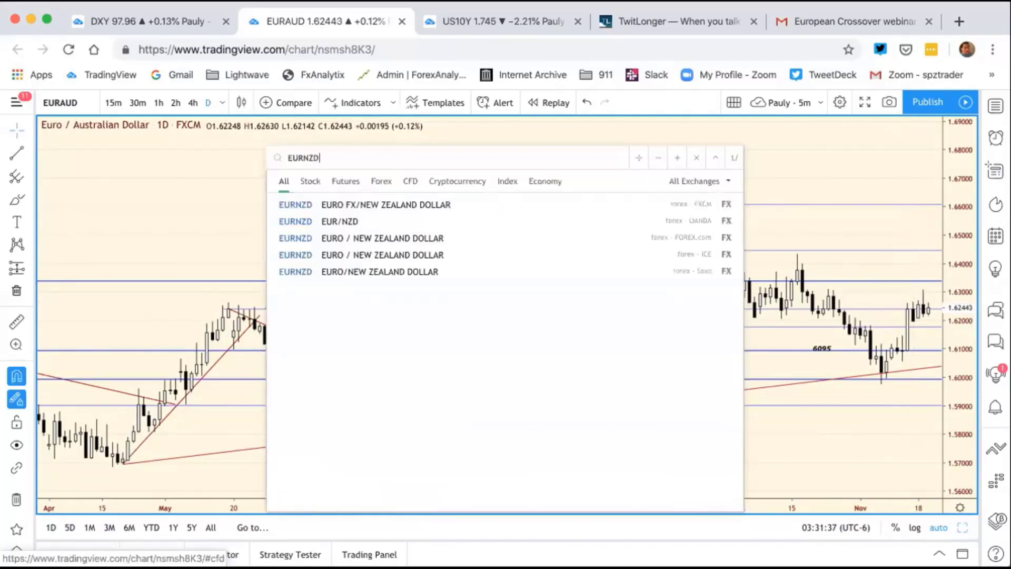
{"action": "key", "text": "Return"}
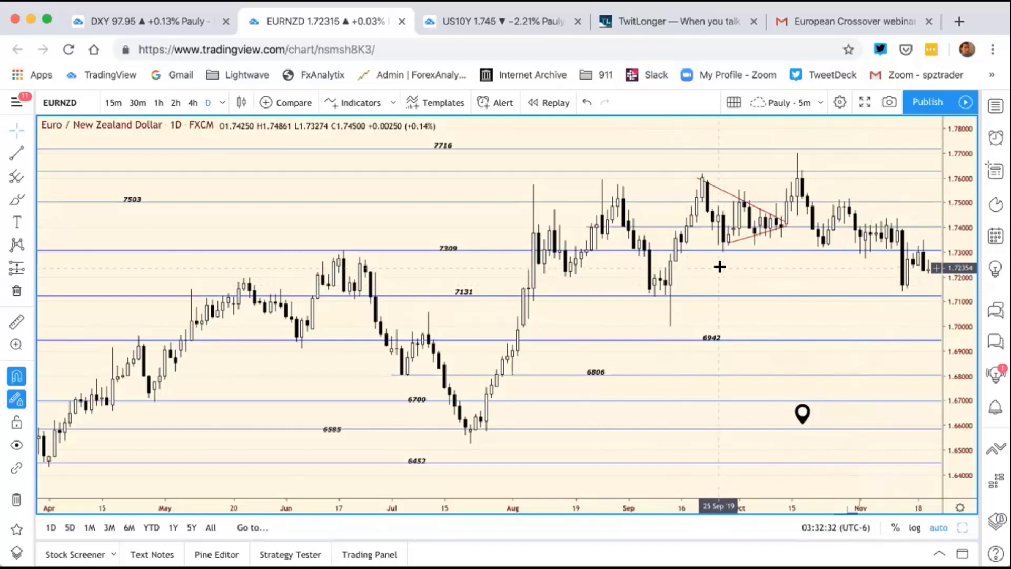
Step: Load the AUDJPY daily chart, zoom out to a year of history, then back in
{"action": "type", "text": "AUD"}
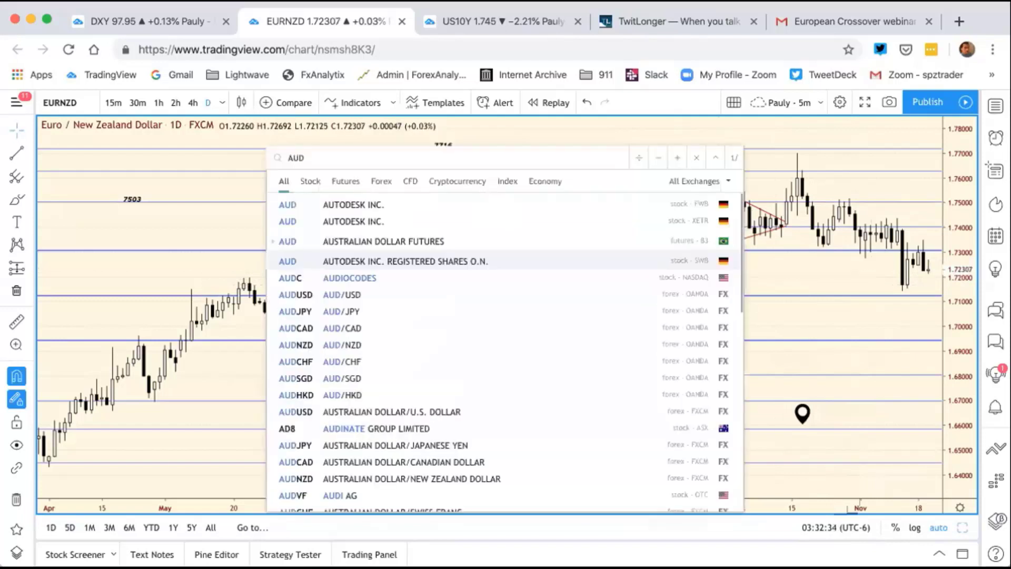
{"action": "type", "text": "JPY"}
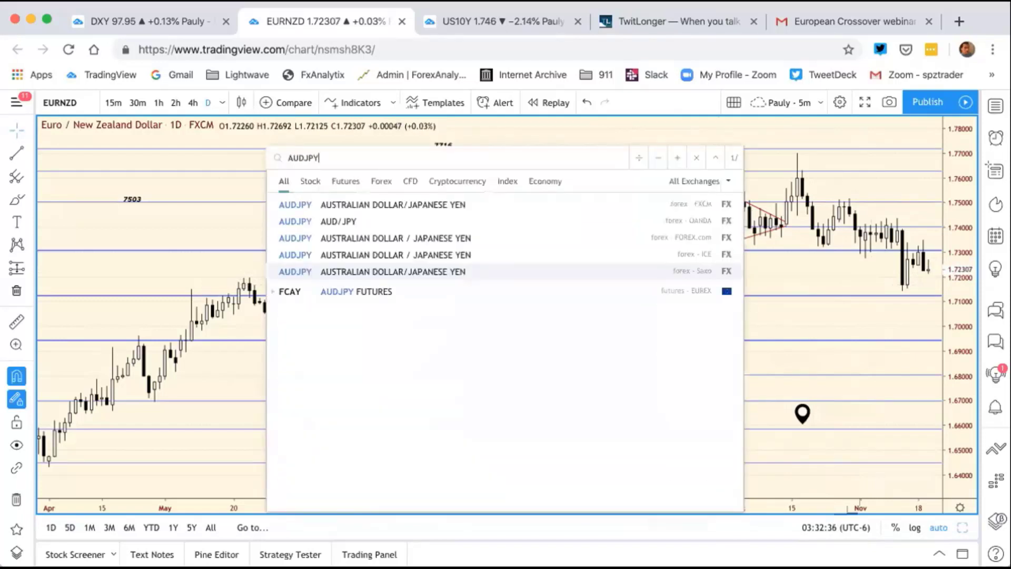
{"action": "key", "text": "Return"}
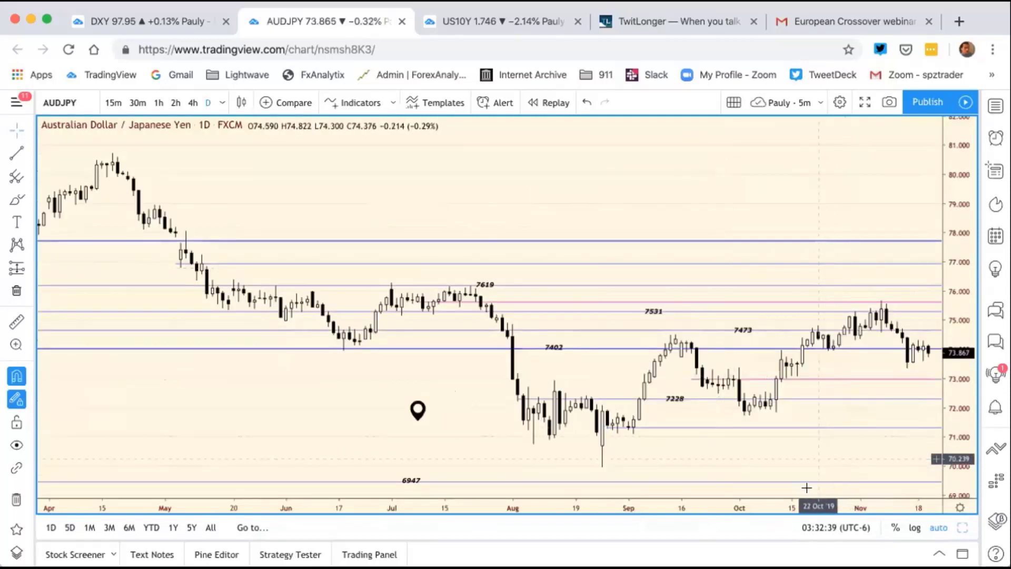
{"action": "scroll", "coordinate": [809, 502], "scroll_direction": "down", "scroll_amount": 3}
{"action": "scroll", "coordinate": [809, 502], "scroll_direction": "up", "scroll_amount": 3}
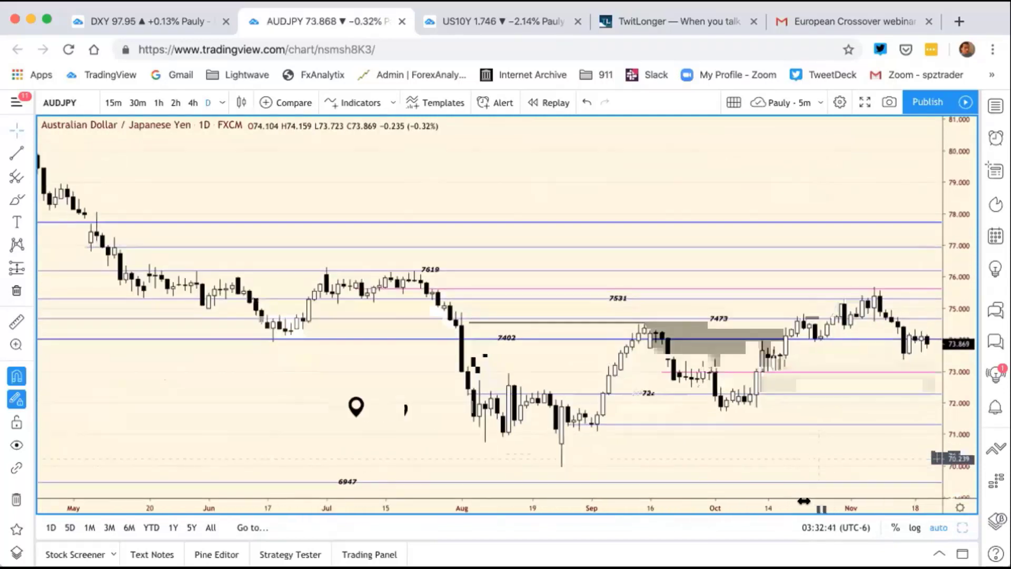
{"action": "left_click_drag", "start_coordinate": [810, 502], "coordinate": [860, 501]}
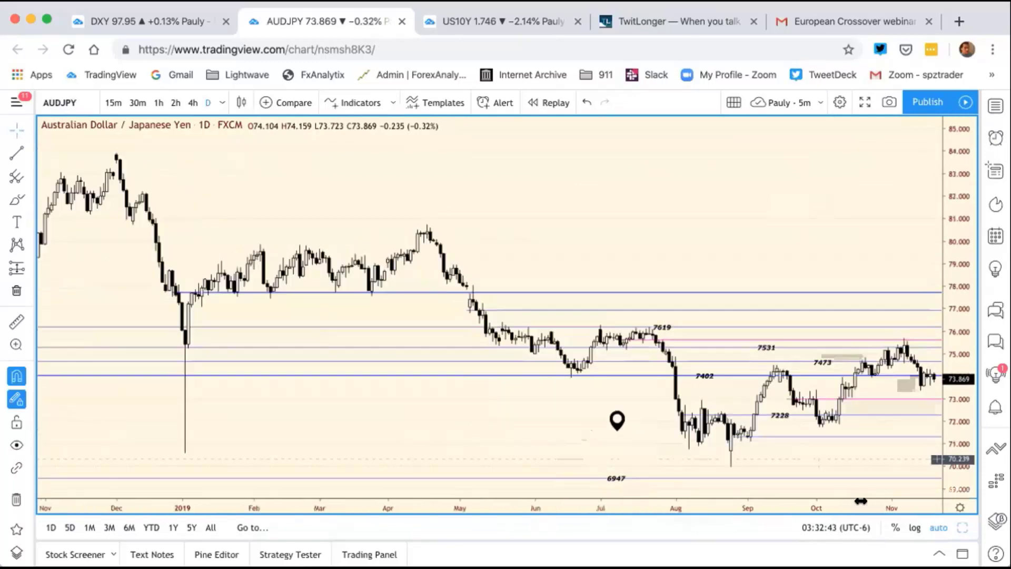
{"action": "scroll", "coordinate": [728, 481], "scroll_direction": "up", "scroll_amount": 6}
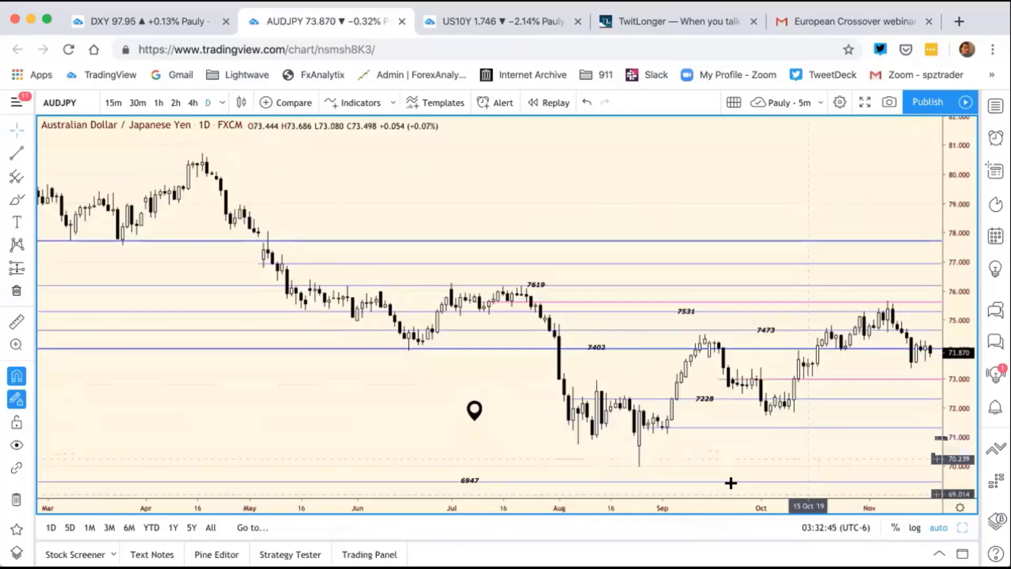
{"action": "scroll", "coordinate": [519, 435], "scroll_direction": "up", "scroll_amount": 2}
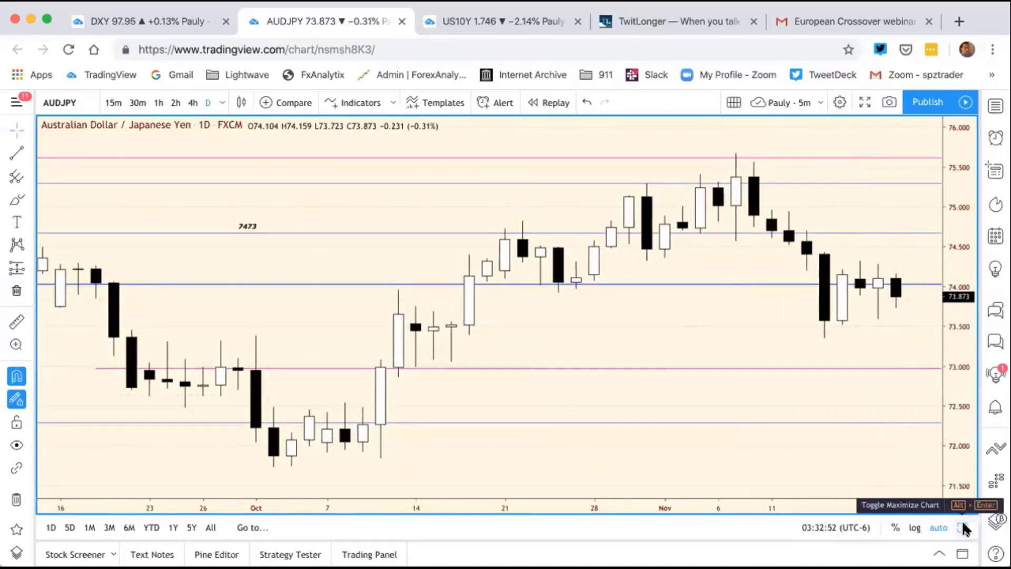
{"action": "left_click", "coordinate": [960, 527]}
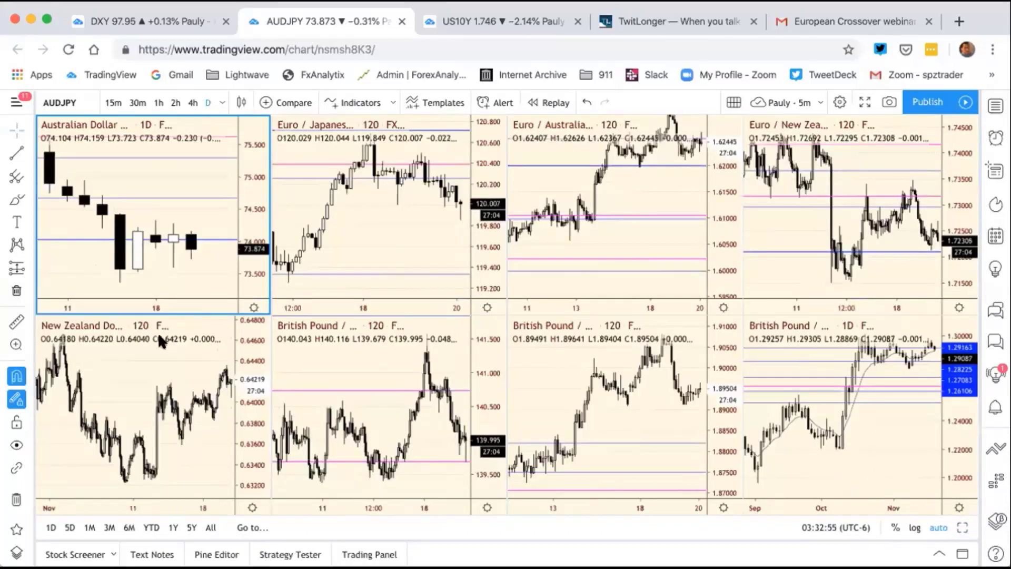
{"action": "left_click", "coordinate": [132, 358]}
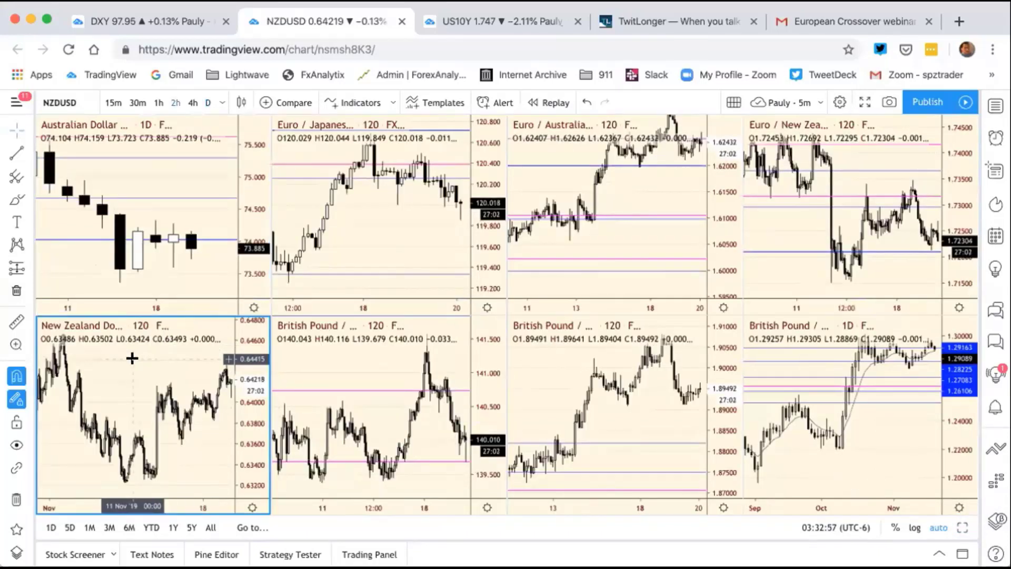
{"action": "type", "text": "AUDJPY"}
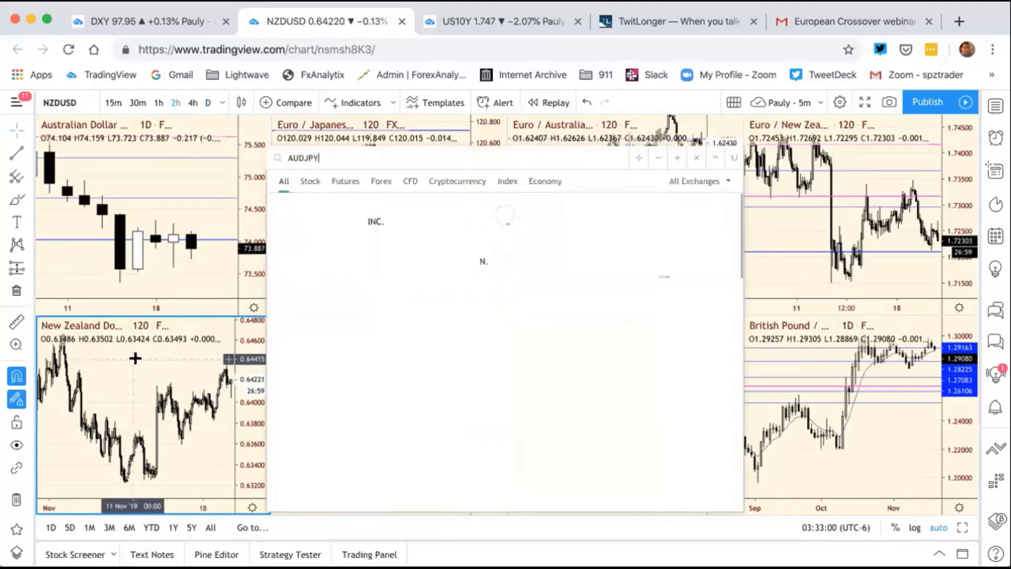
{"action": "key", "text": "Return"}
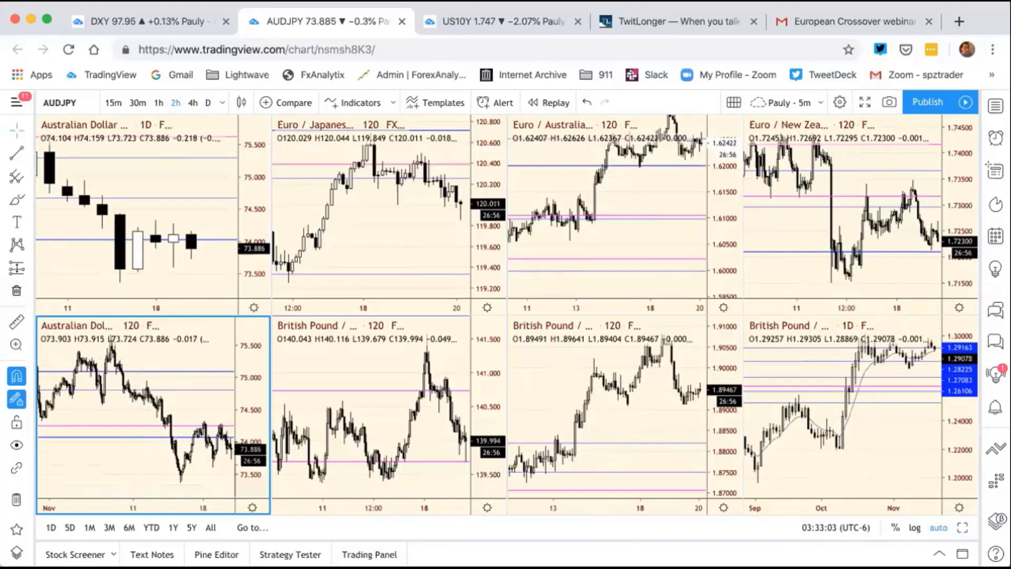
Step: Maximize the AUDJPY 120-minute chart and zoom the time axis to the last few weeks
{"action": "left_click", "coordinate": [960, 525]}
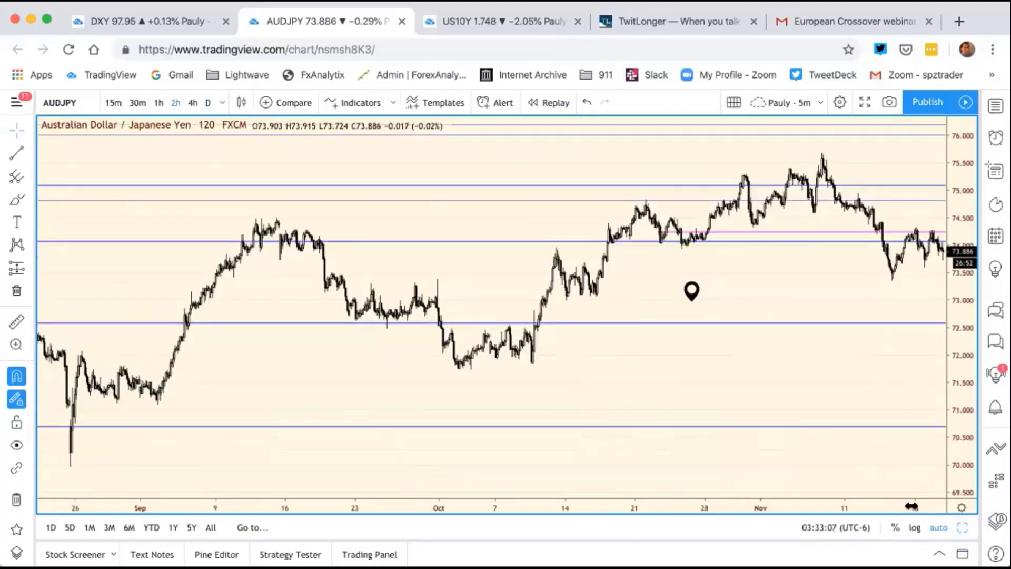
{"action": "scroll", "coordinate": [801, 490], "scroll_direction": "up", "scroll_amount": 5}
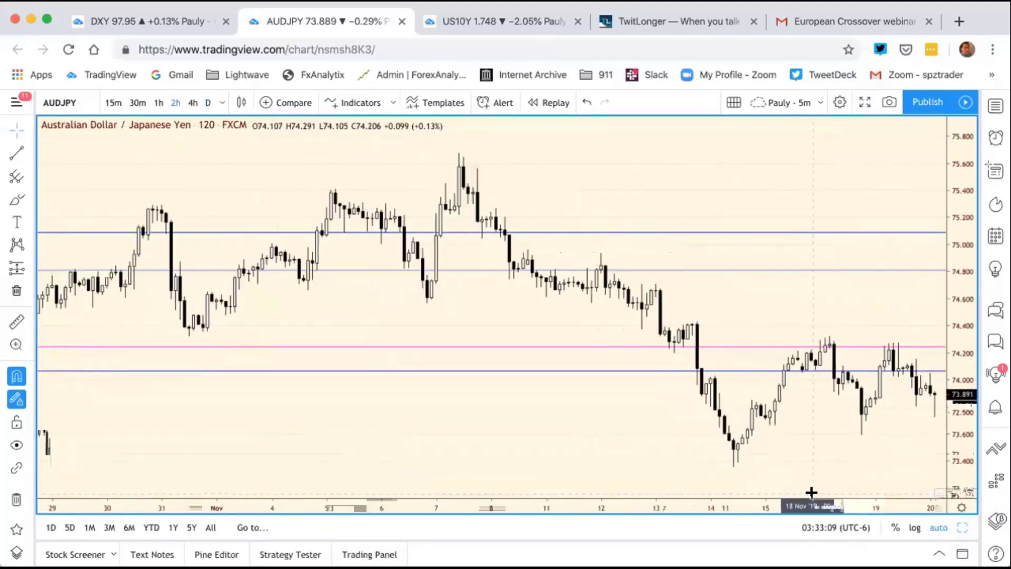
{"action": "scroll", "coordinate": [819, 491], "scroll_direction": "down", "scroll_amount": 3}
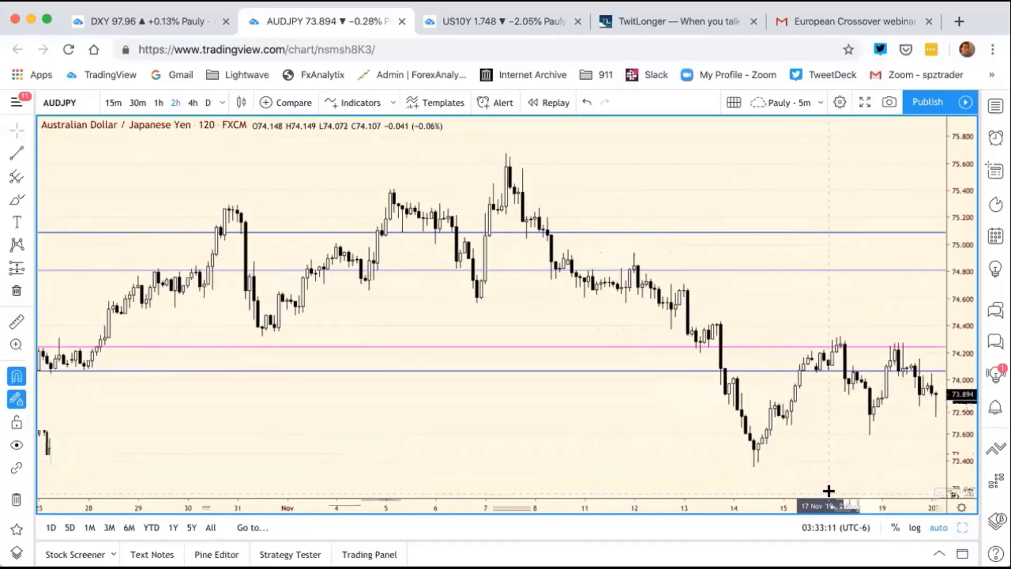
{"action": "scroll", "coordinate": [828, 491], "scroll_direction": "up", "scroll_amount": 3}
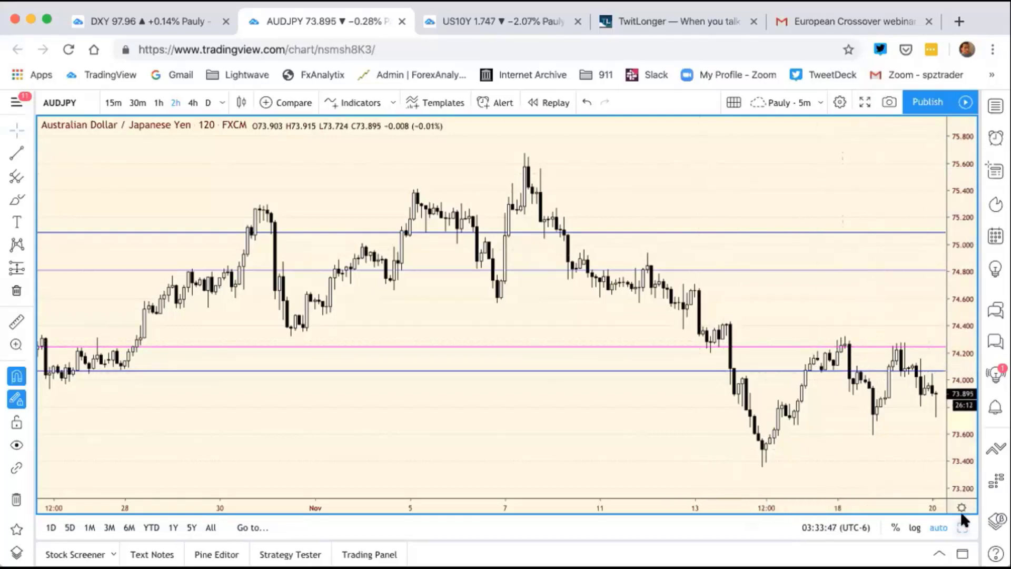
Step: Switch the full-window view to GBPJPY 120-minute, zoom to recent weeks, and select the lower pink line
{"action": "left_click", "coordinate": [962, 527]}
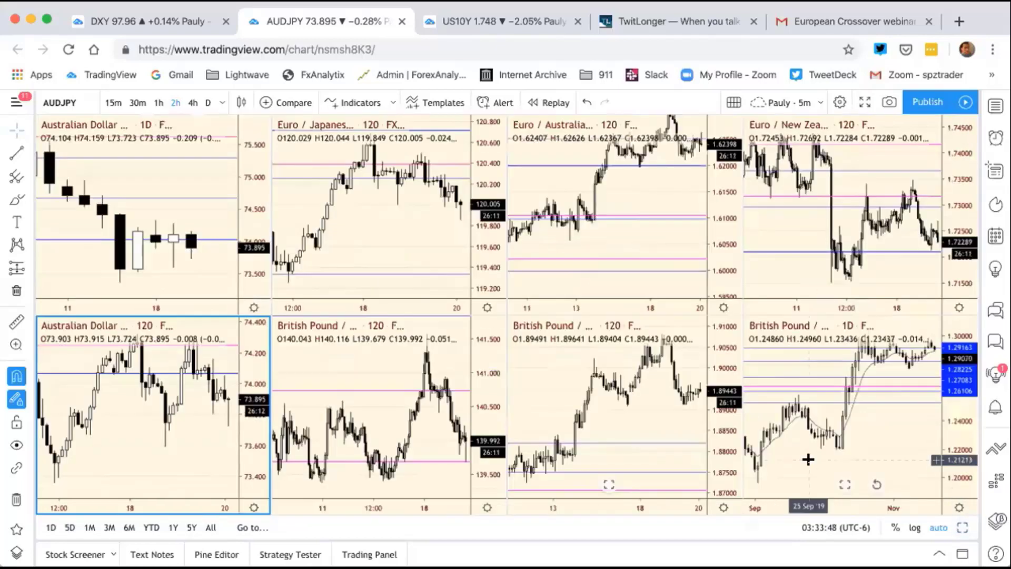
{"action": "left_click", "coordinate": [405, 337]}
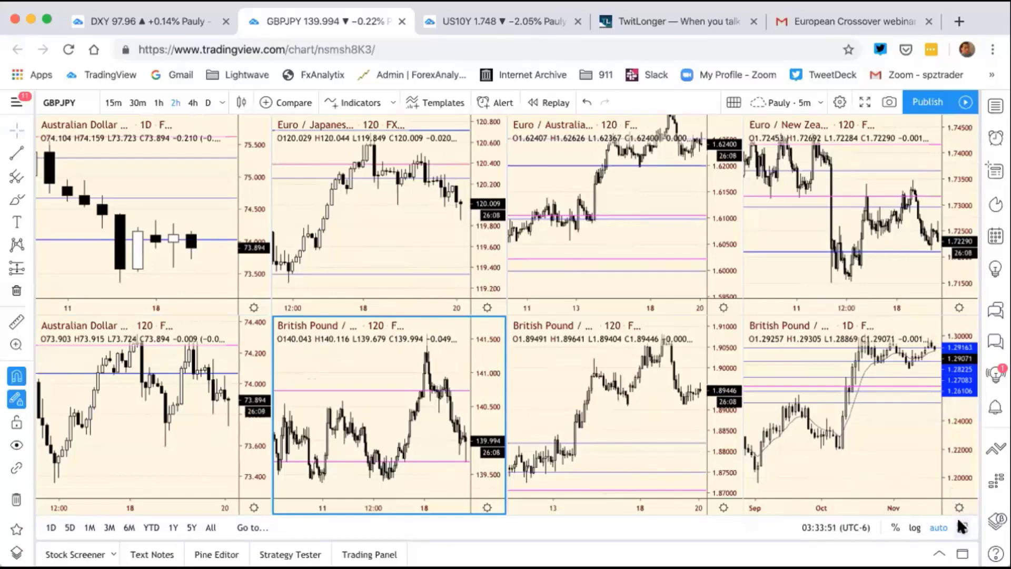
{"action": "left_click", "coordinate": [963, 527]}
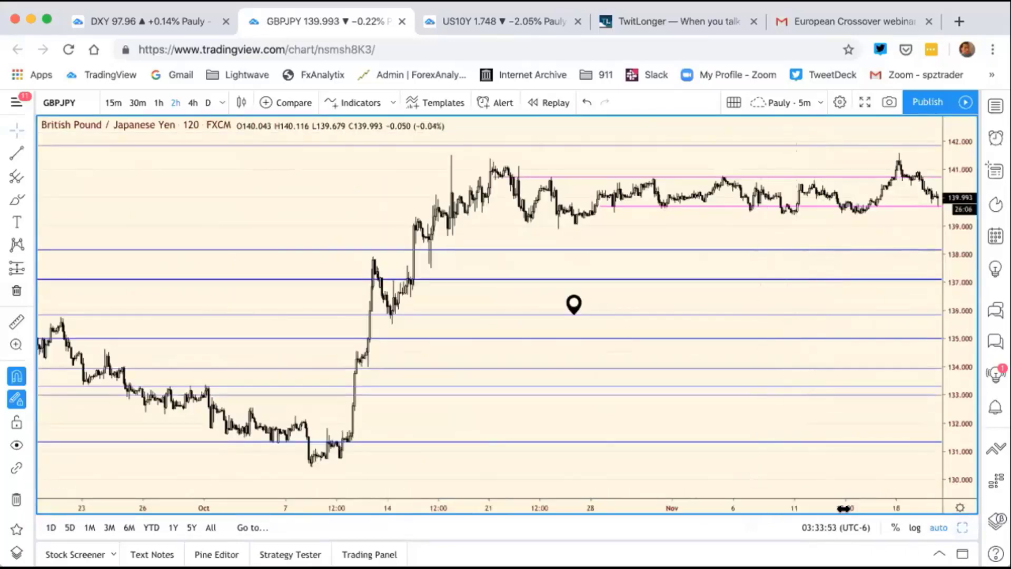
{"action": "left_click_drag", "start_coordinate": [844, 508], "coordinate": [743, 510]}
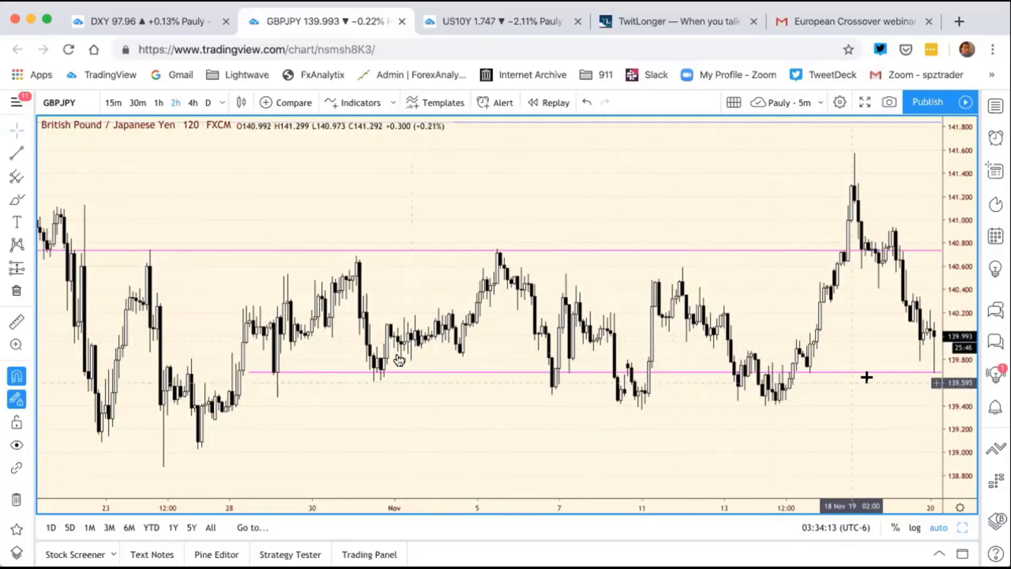
{"action": "left_click", "coordinate": [902, 372]}
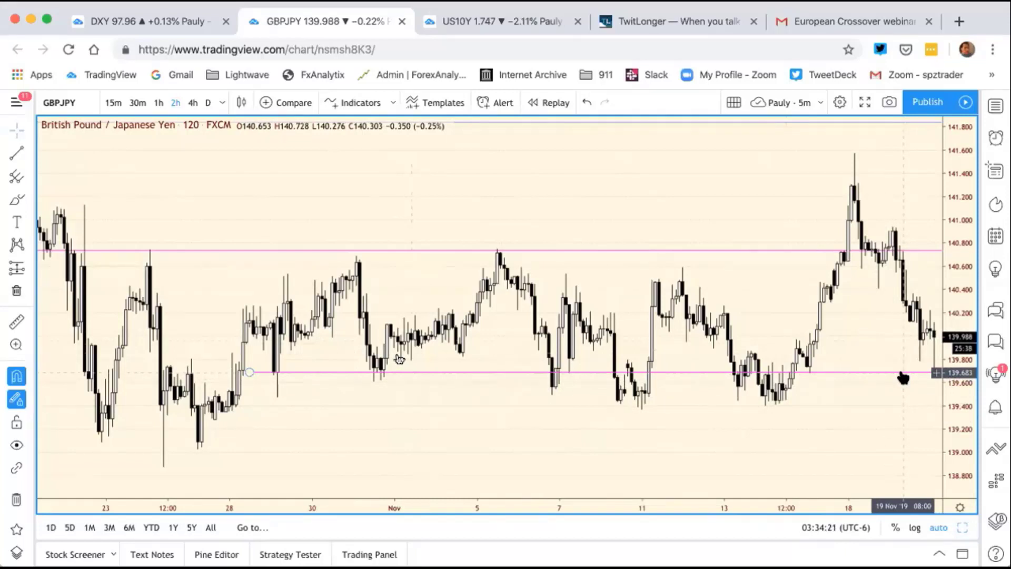
Step: Nudge the lower pink GBPJPY line slightly up and drag the upper pink line down to about 140.45
{"action": "left_click_drag", "start_coordinate": [903, 377], "coordinate": [874, 374]}
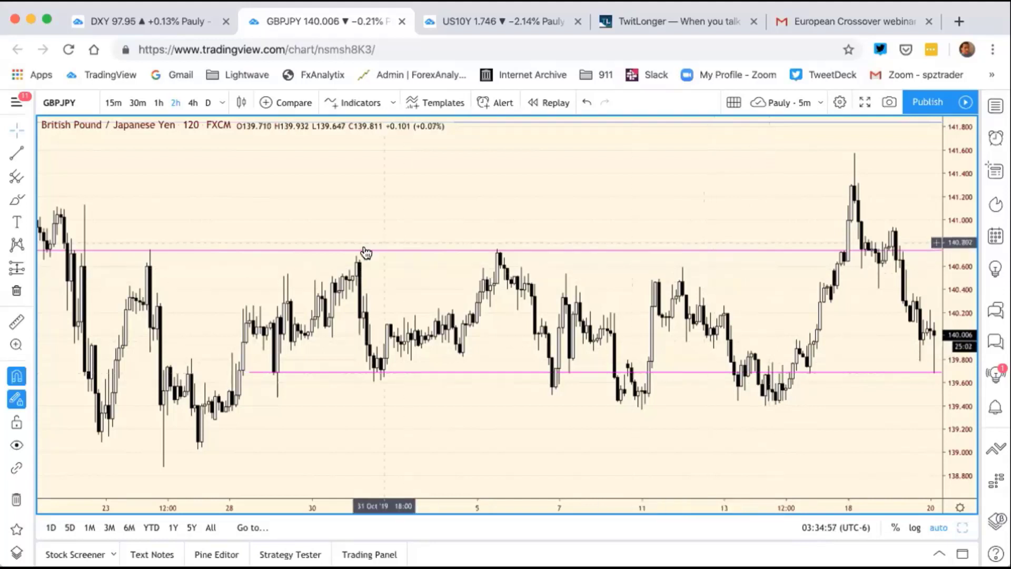
{"action": "left_click_drag", "start_coordinate": [316, 257], "coordinate": [316, 281]}
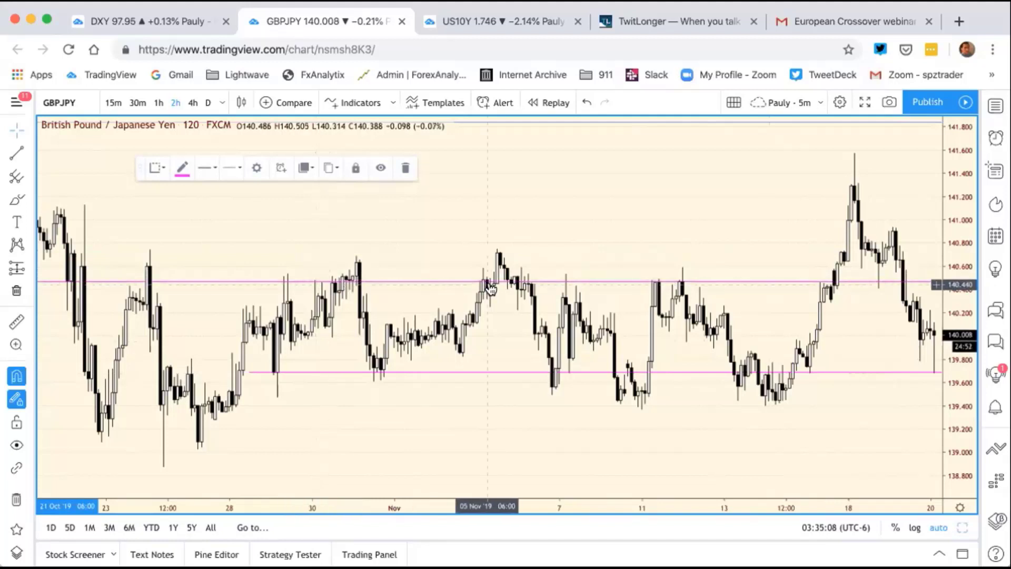
Step: Jump to the latest bars and raise the upper pink GBPJPY line to about 140.62
{"action": "scroll", "coordinate": [562, 285], "scroll_direction": "left", "scroll_amount": 3}
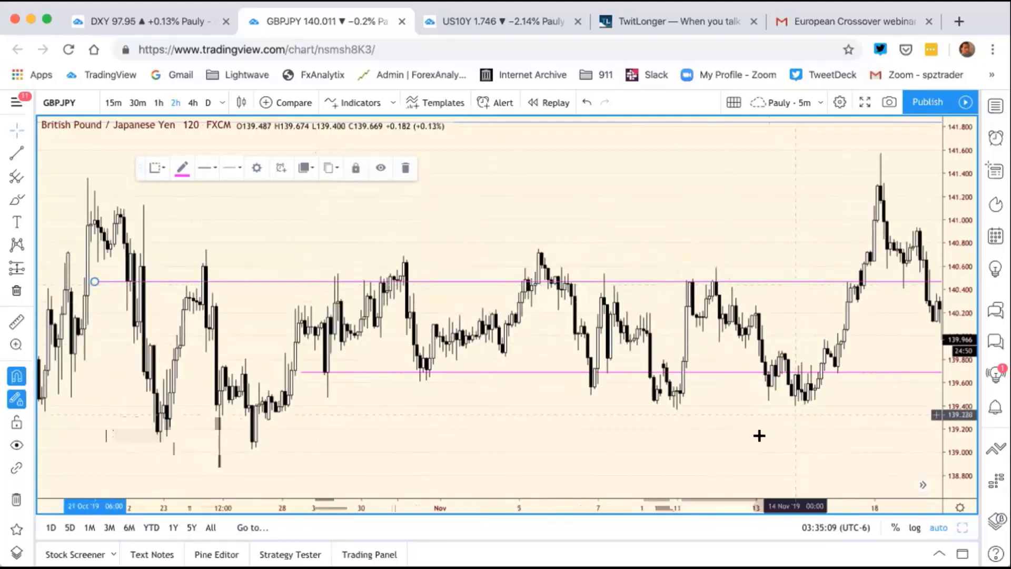
{"action": "left_click", "coordinate": [921, 484]}
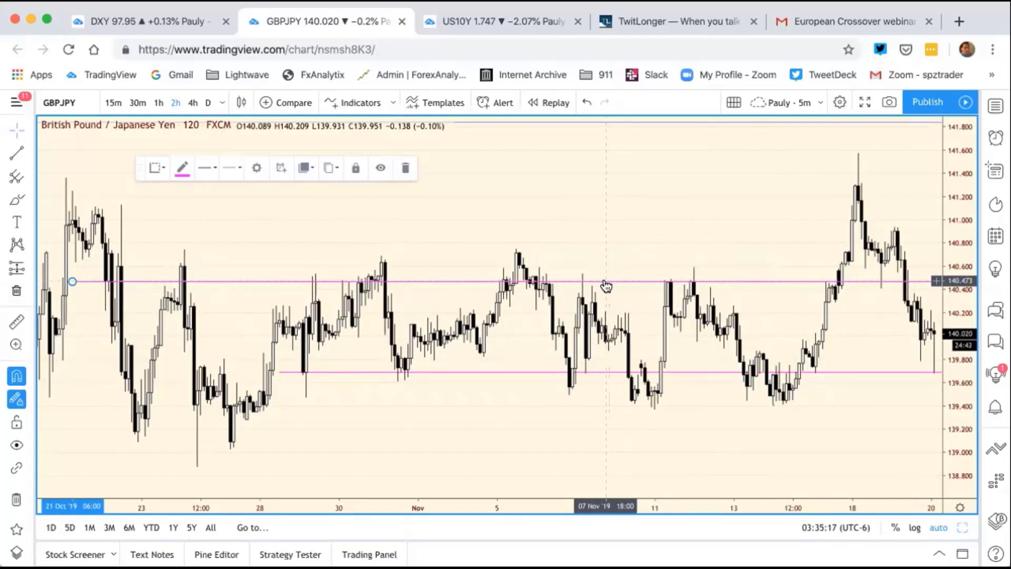
{"action": "left_click_drag", "start_coordinate": [605, 285], "coordinate": [629, 268]}
{"action": "left_click_drag", "start_coordinate": [635, 266], "coordinate": [638, 263]}
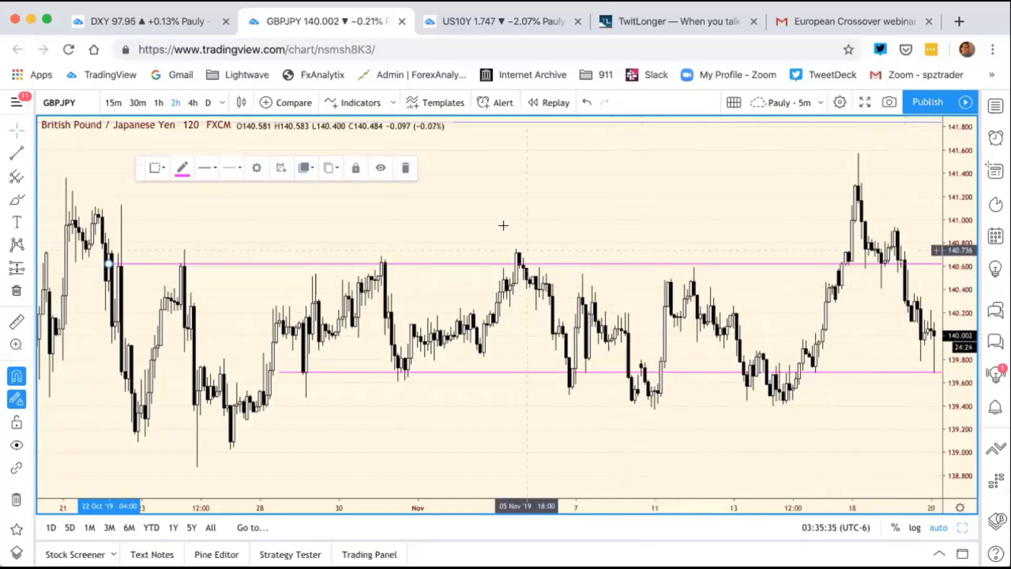
{"action": "left_click_drag", "start_coordinate": [140, 167], "coordinate": [553, 102]}
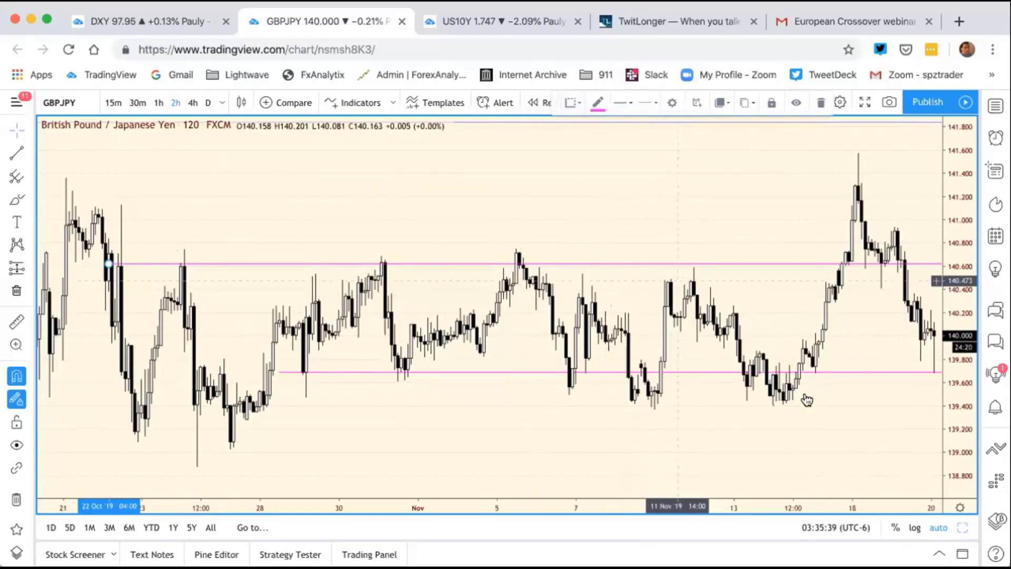
Step: Show the GBPAUD 120-minute chart full-window and reset it to its default late-October to November 20 view
{"action": "left_click", "coordinate": [962, 527]}
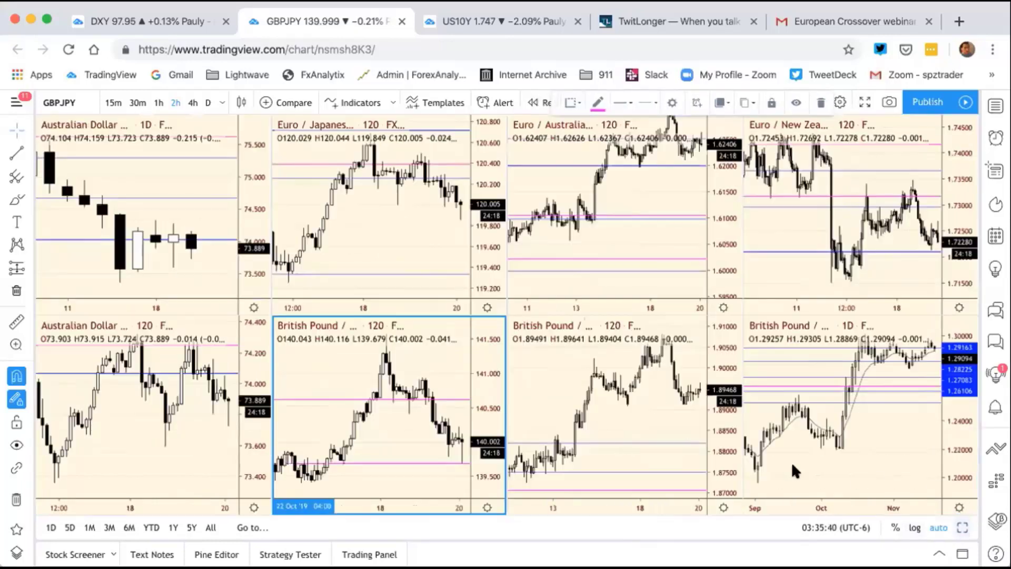
{"action": "left_click", "coordinate": [706, 395]}
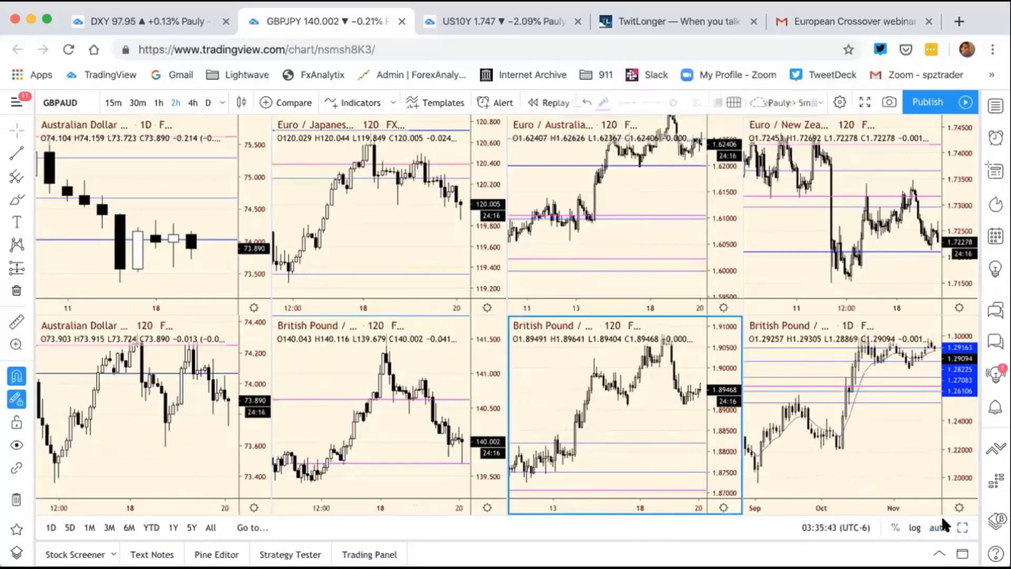
{"action": "left_click", "coordinate": [961, 528]}
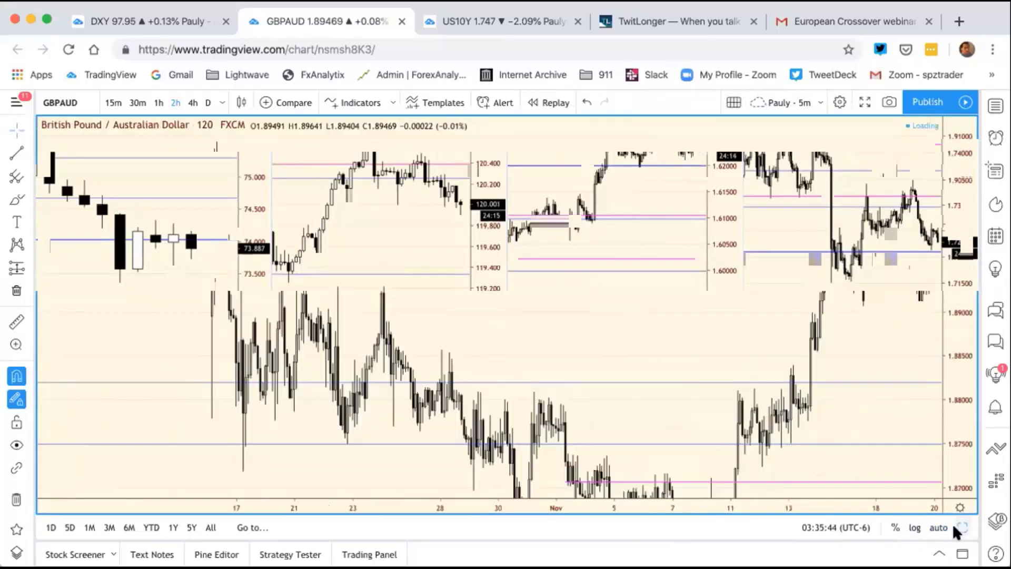
{"action": "mouse_move", "coordinate": [575, 499]}
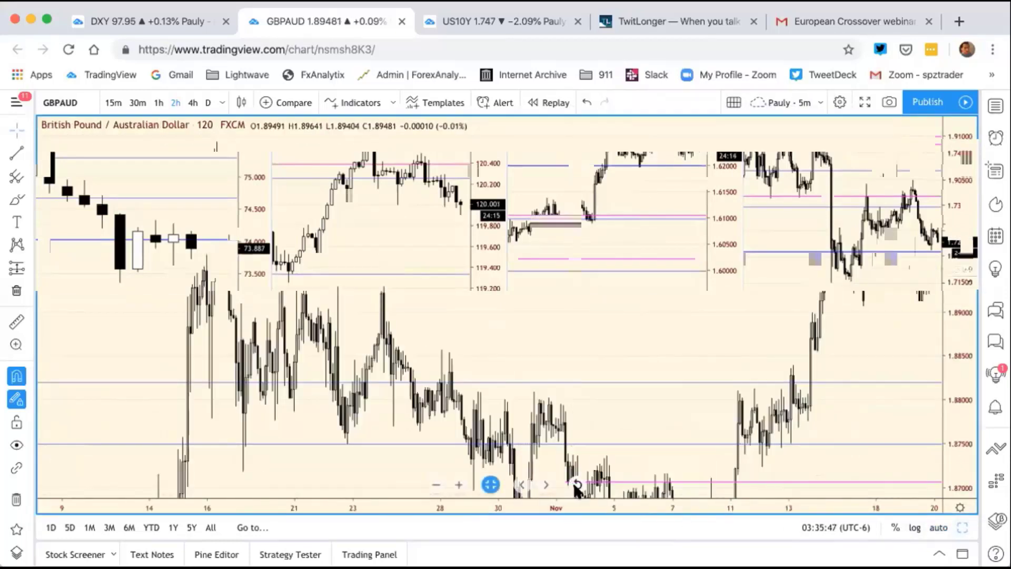
{"action": "left_click", "coordinate": [577, 484]}
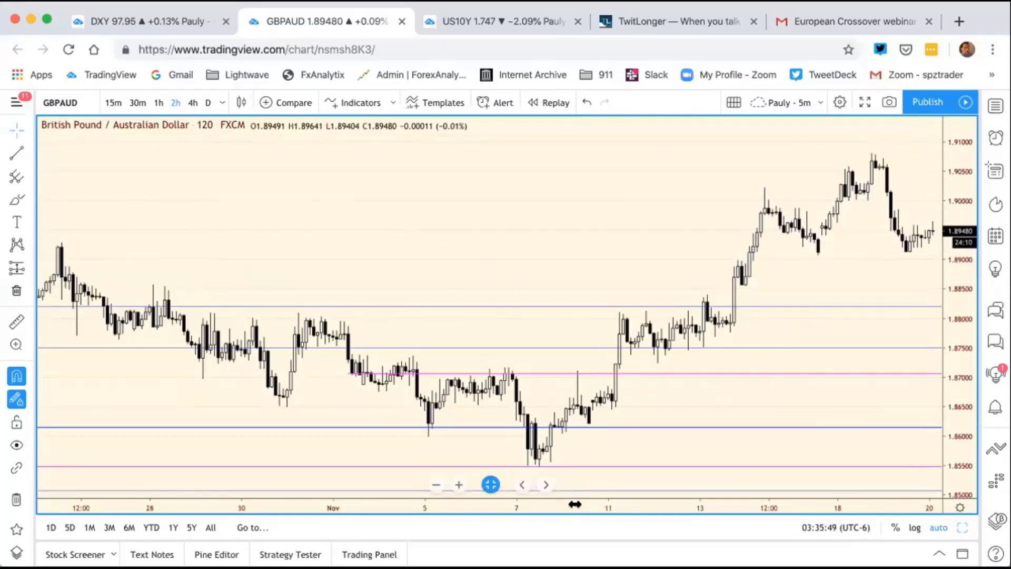
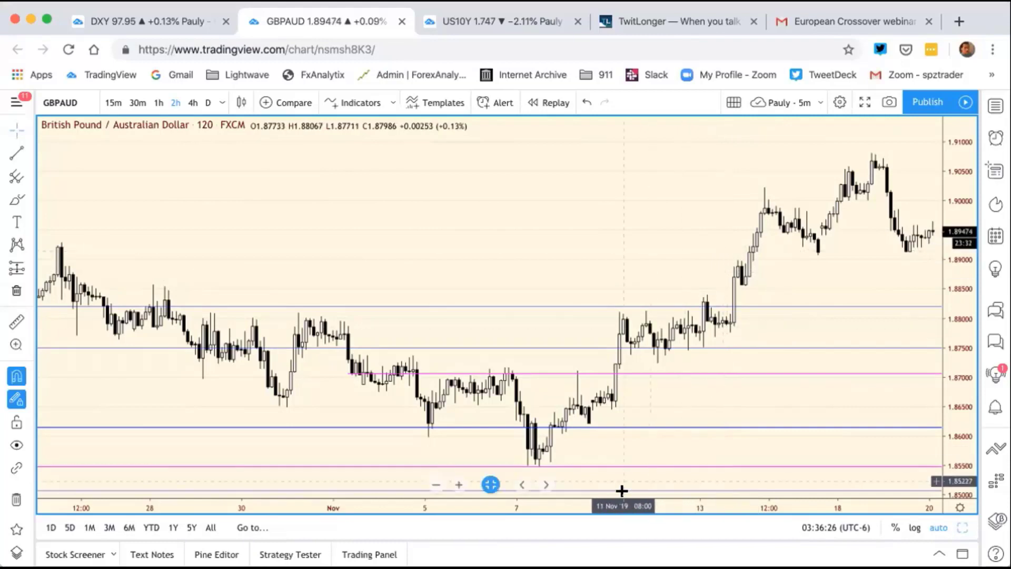
Step: Compress the GBPAUD 2h bars back to mid-October, then switch to the six-chart US10Y layout
{"action": "left_click_drag", "start_coordinate": [654, 496], "coordinate": [716, 492]}
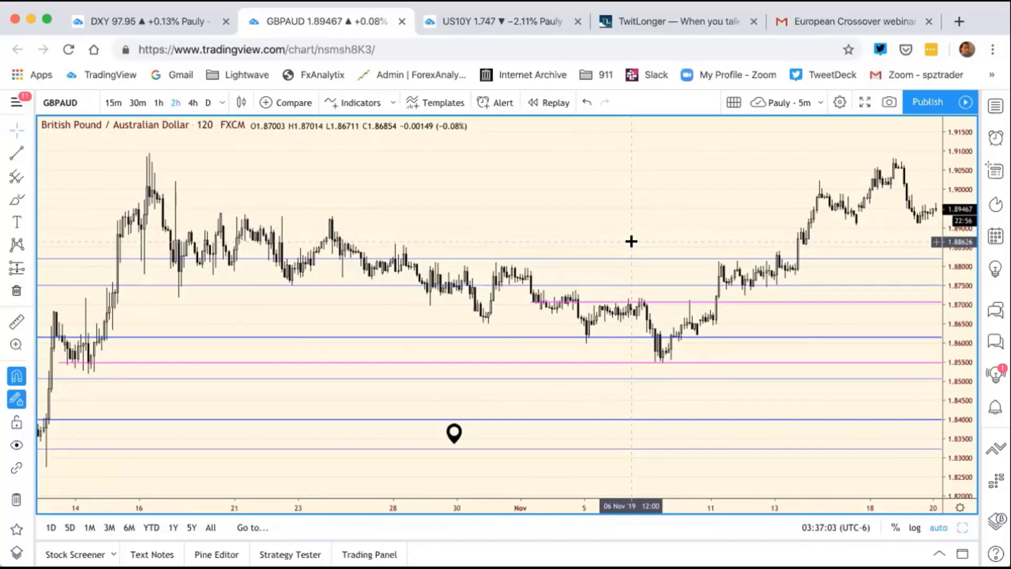
{"action": "left_click", "coordinate": [964, 526]}
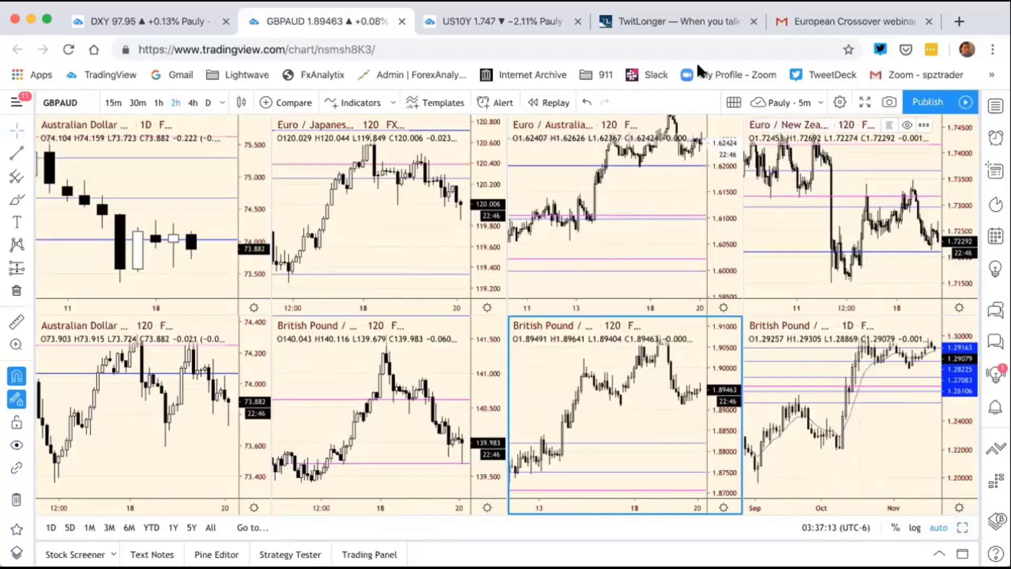
{"action": "left_click", "coordinate": [543, 14]}
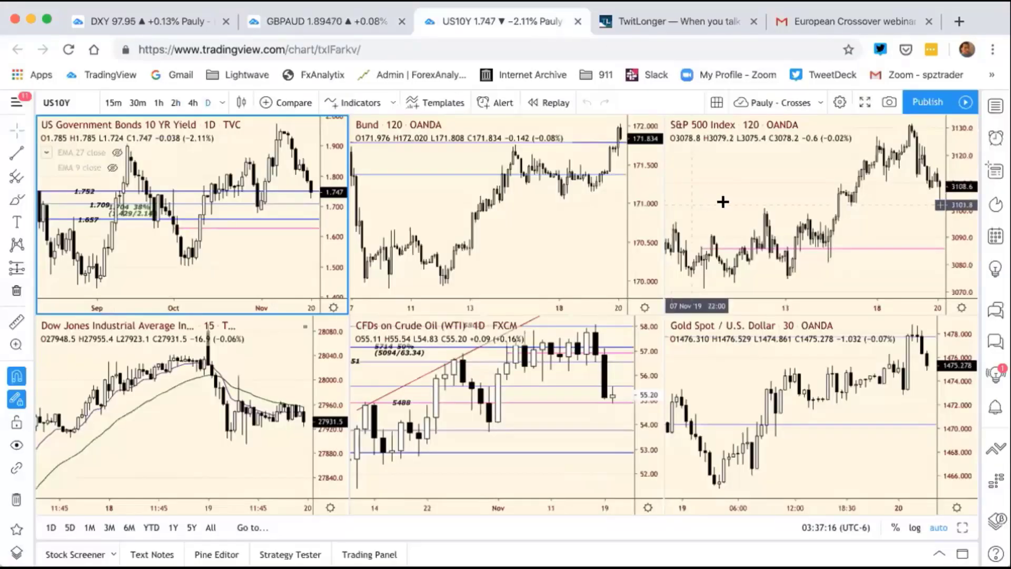